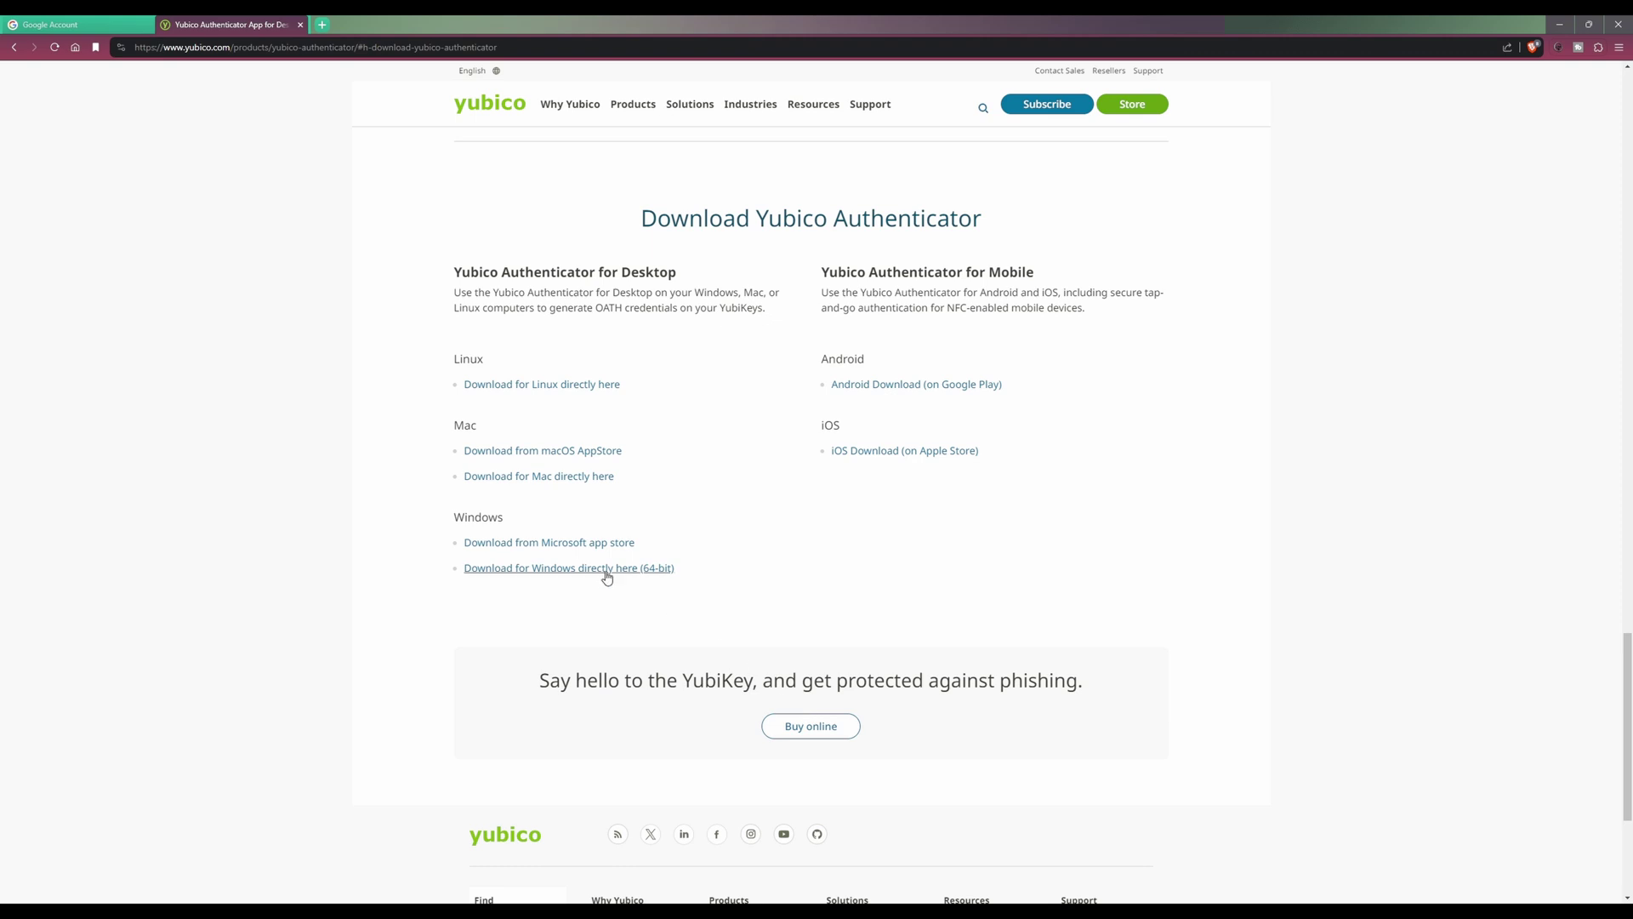
- Install Yubico Authenticator with its setup wizard, accepting the license agreement and keeping the default destination folder
left_click(1559, 24)
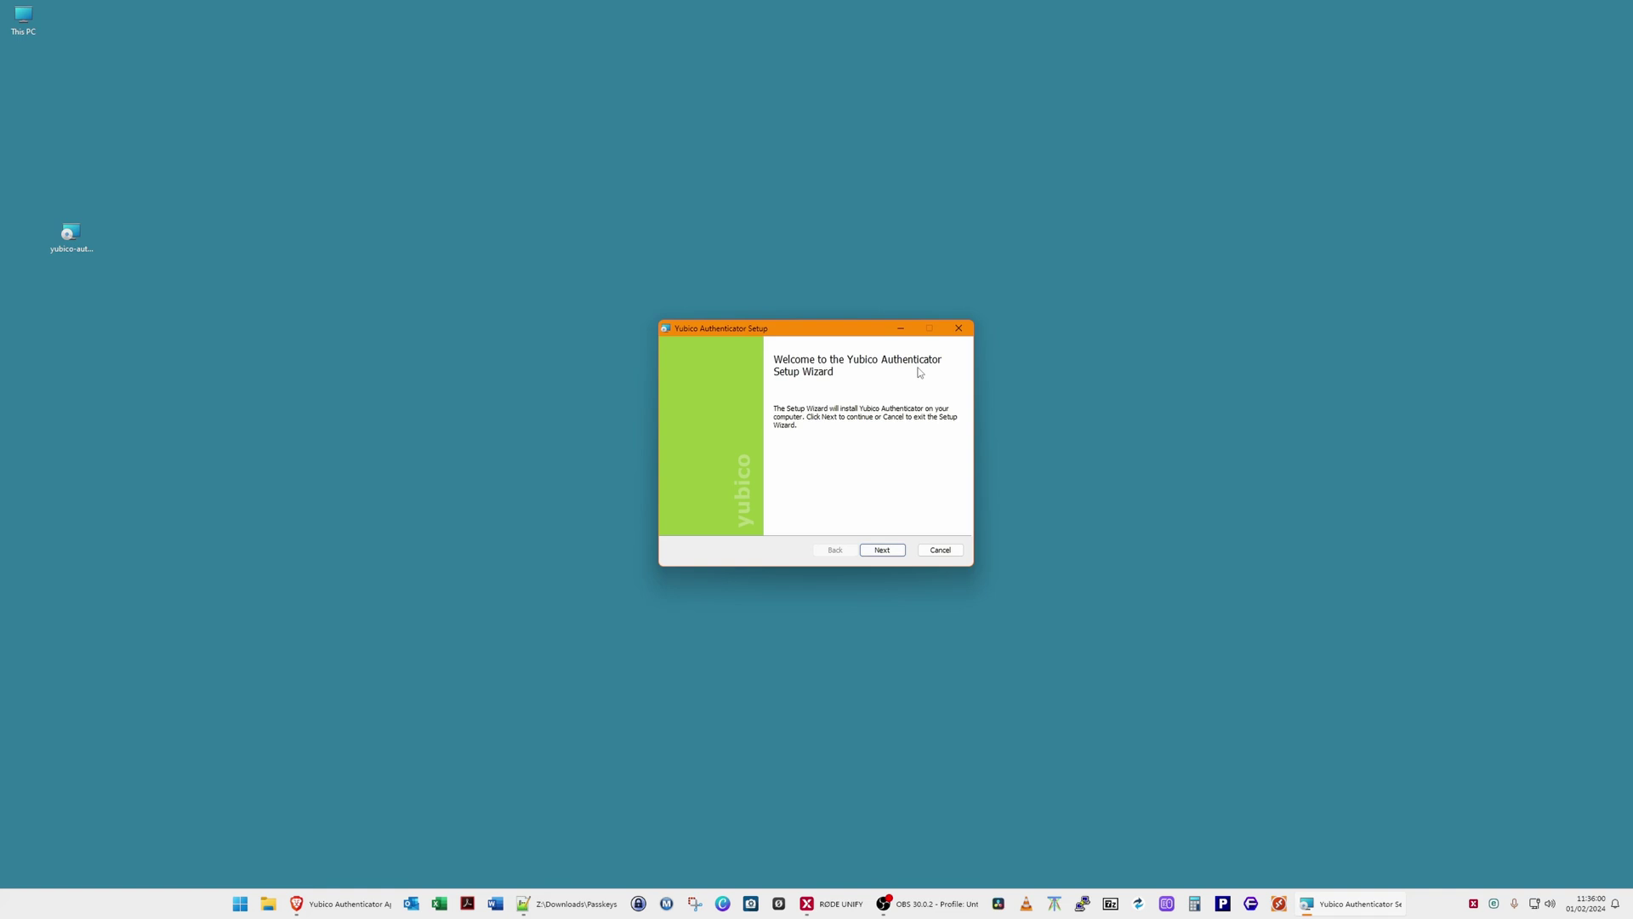
left_click(881, 550)
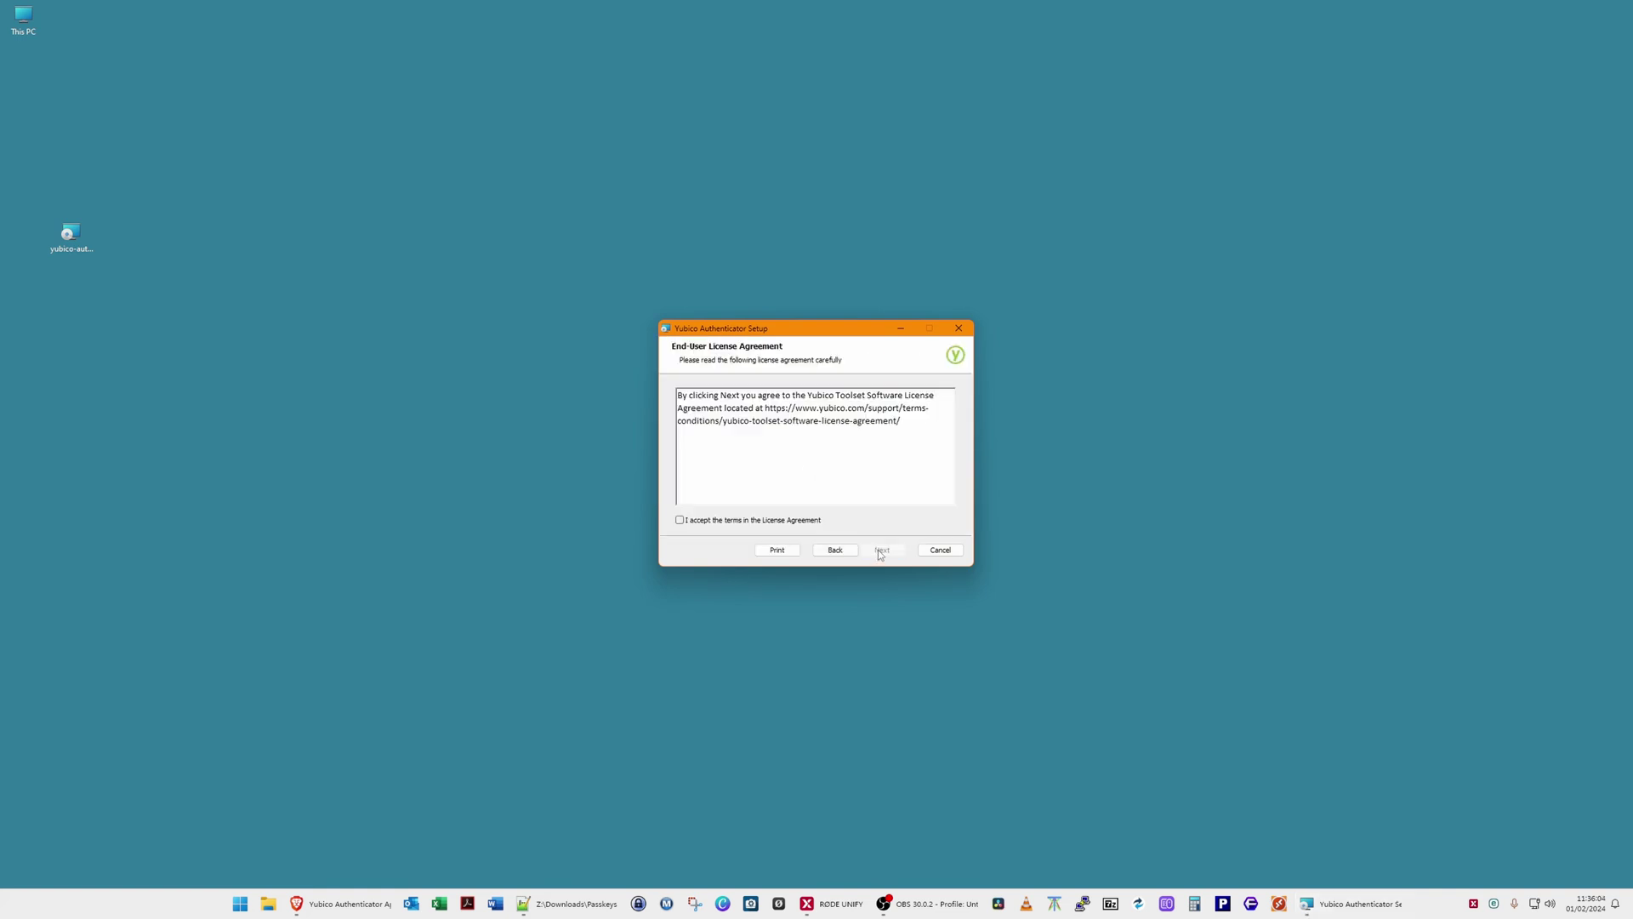
left_click(680, 521)
left_click(881, 551)
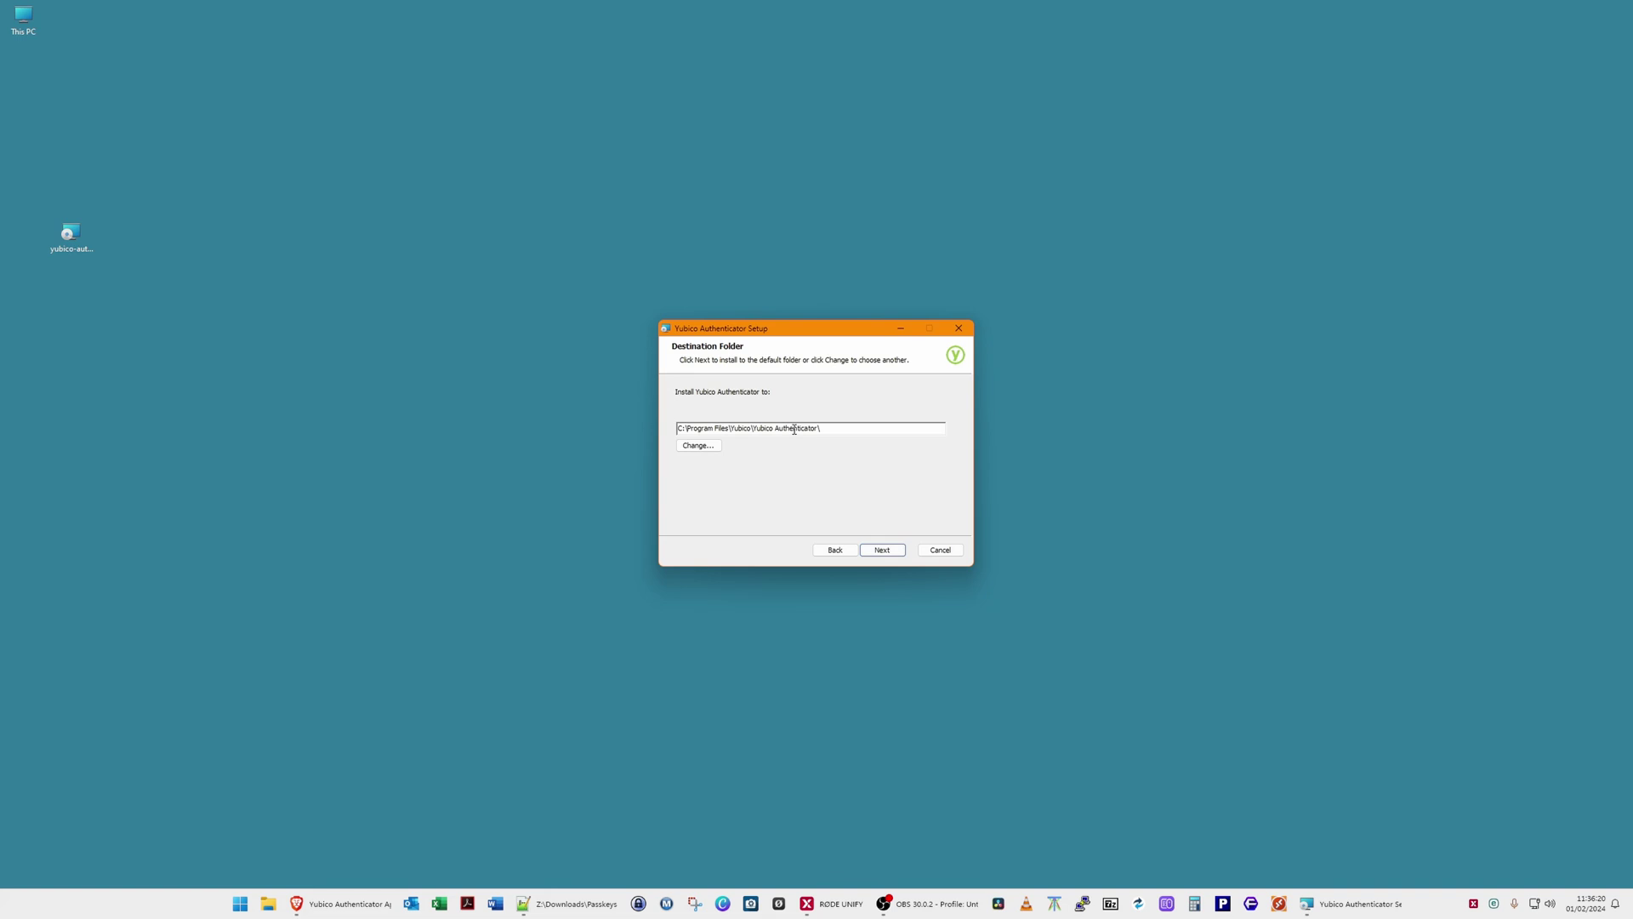
left_click(884, 552)
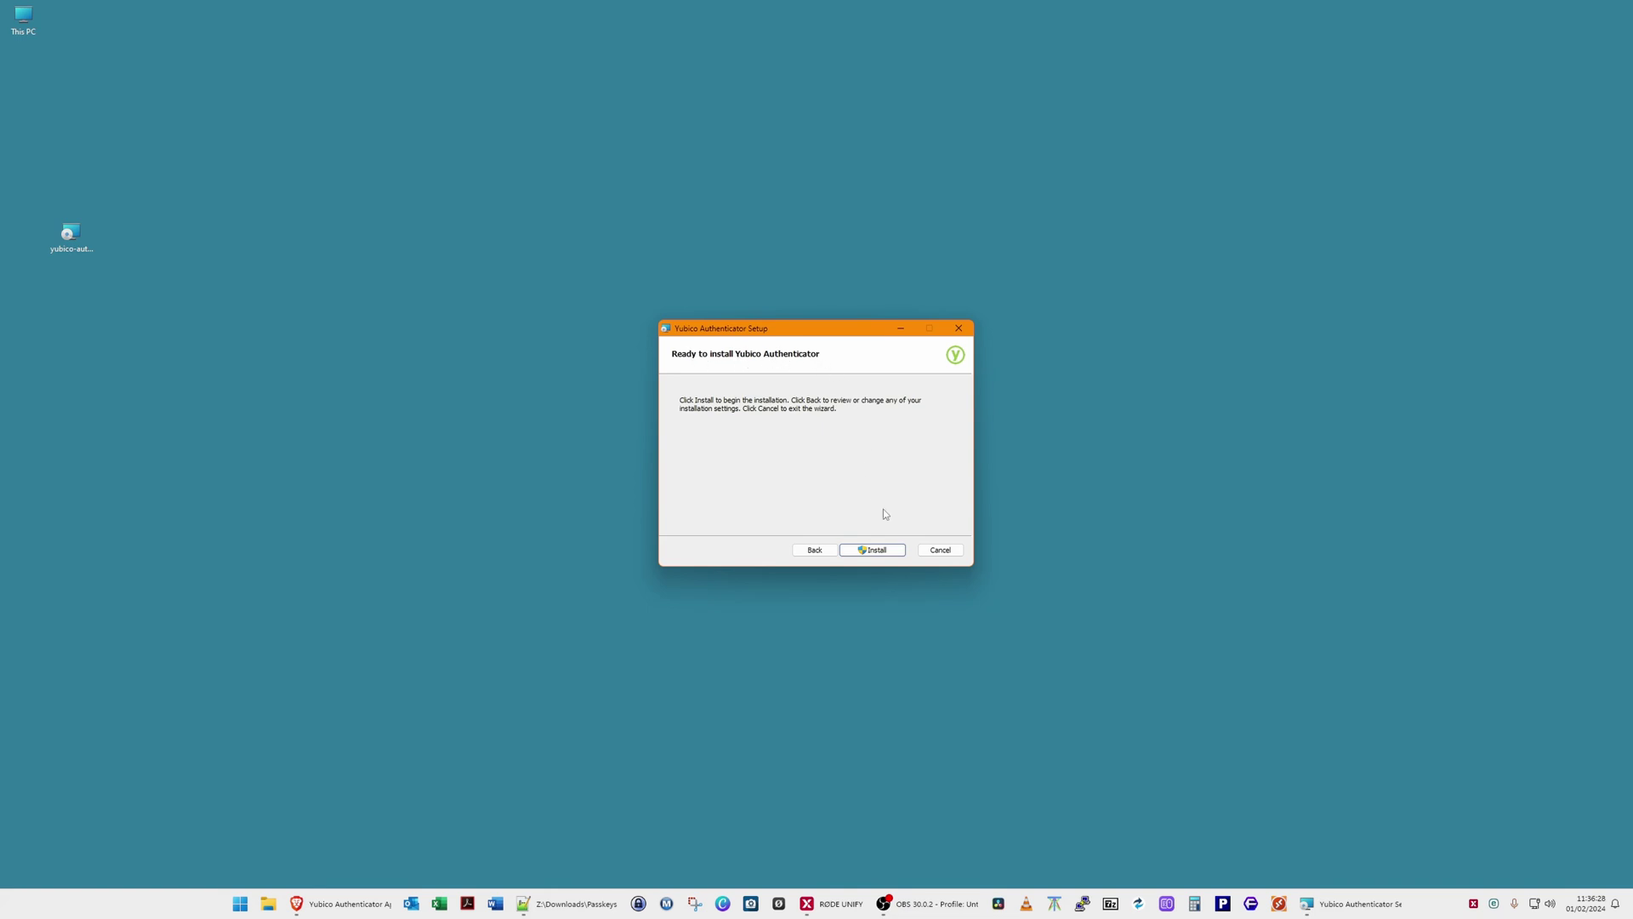
left_click(872, 551)
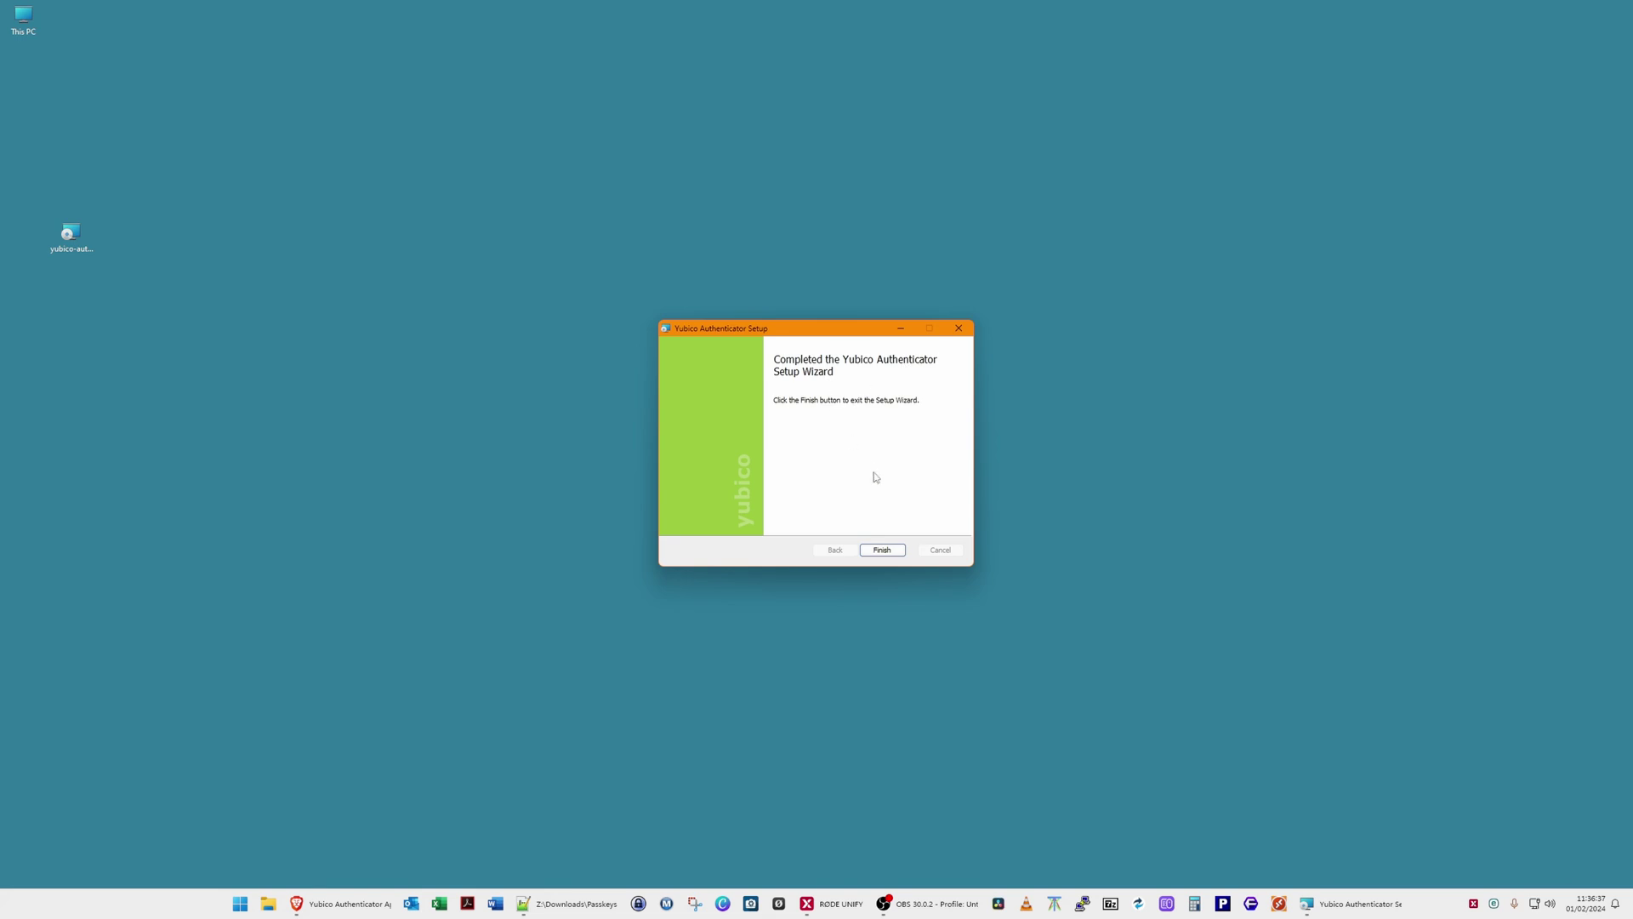
left_click(882, 551)
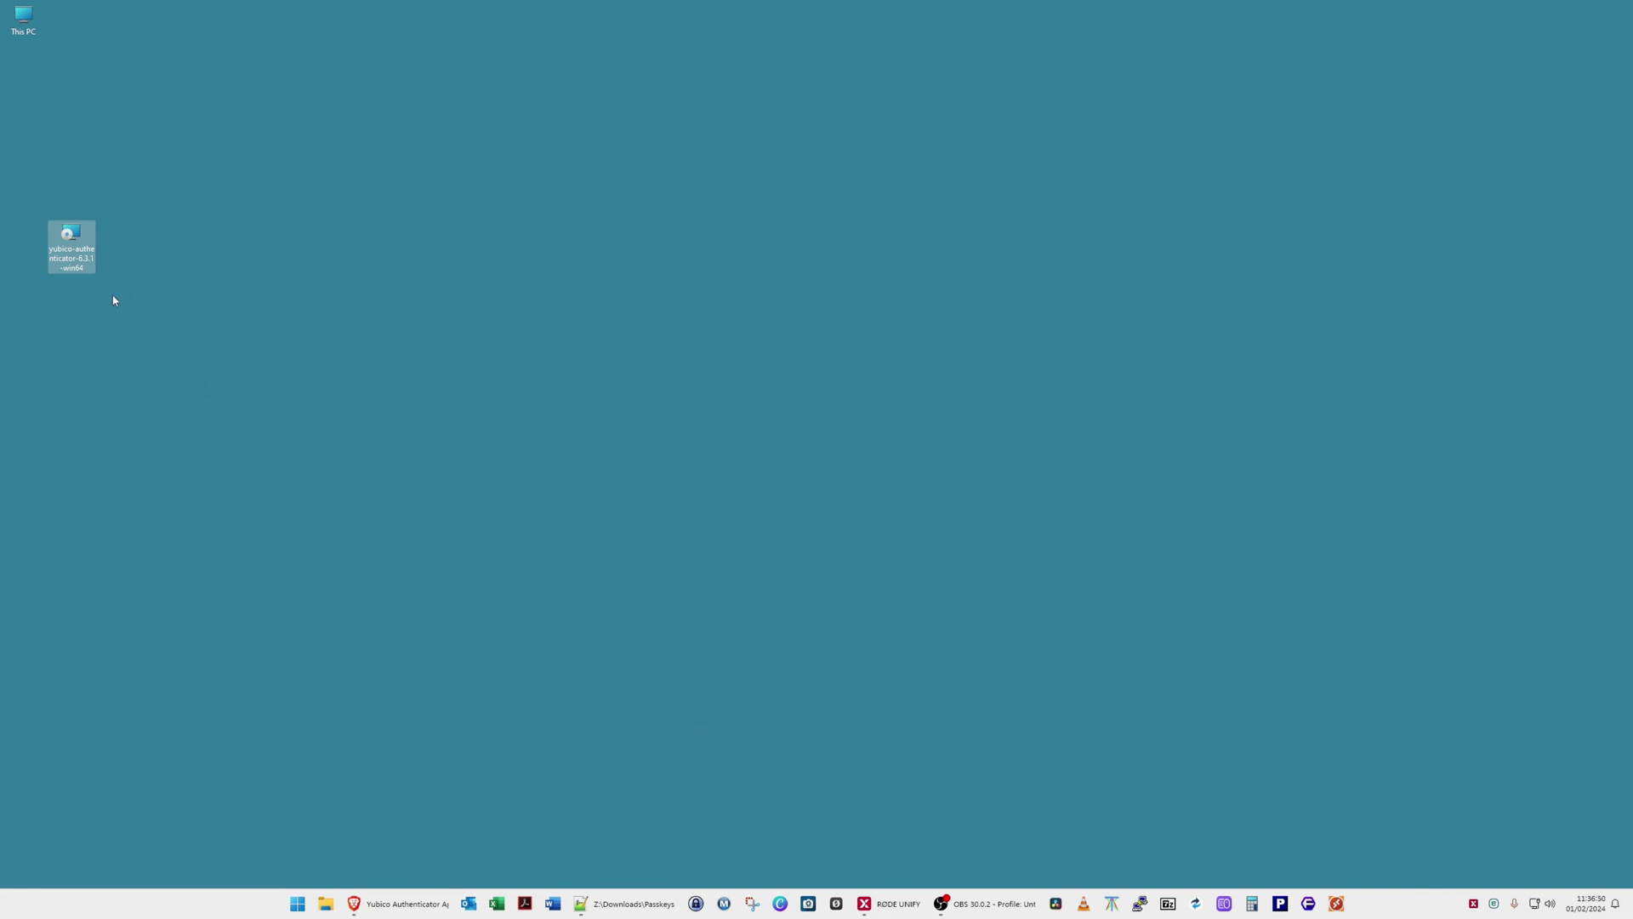
- Permanently delete the yubico-authenticator-6.3.1-win64 installer file from the desktop
left_click(81, 231)
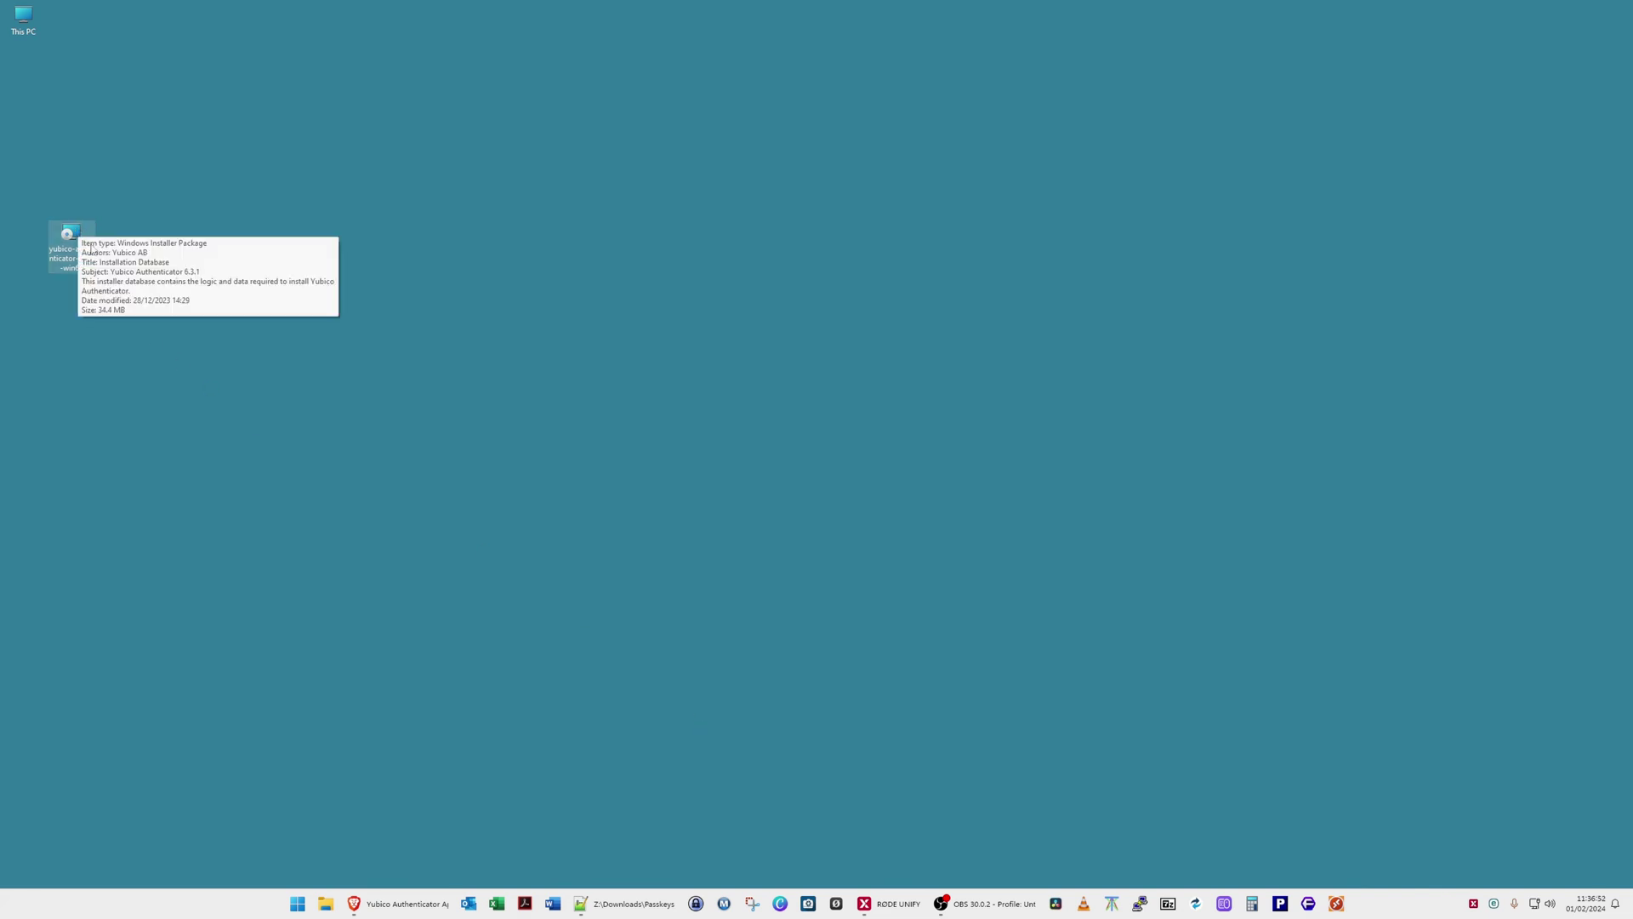
key("F2")
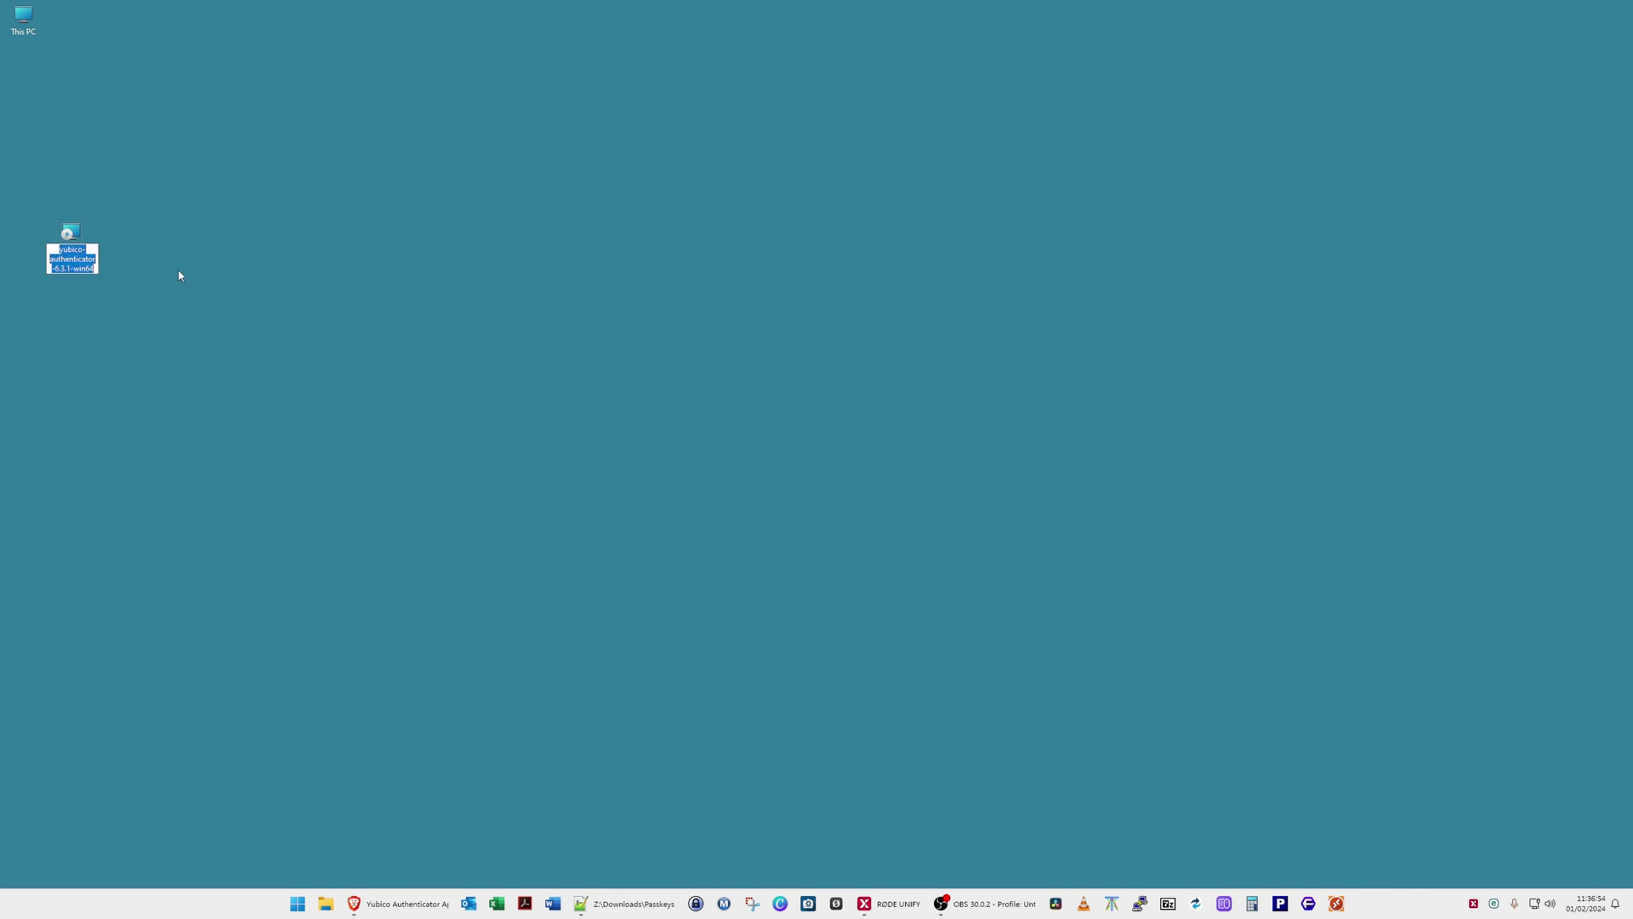
key("Escape")
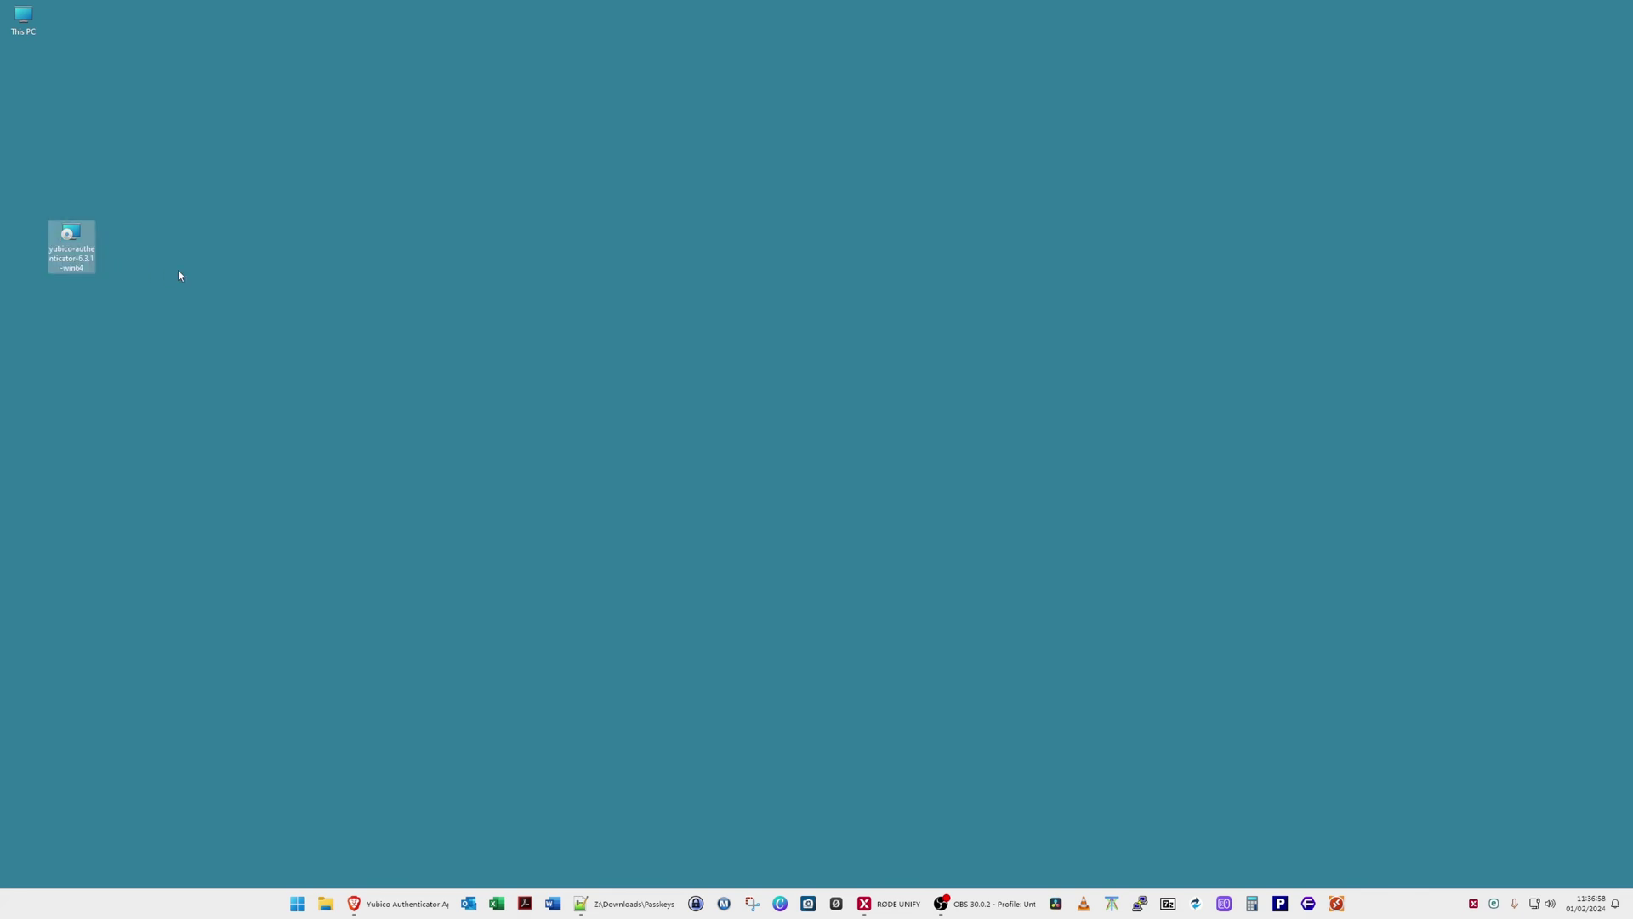
key("shift+Delete")
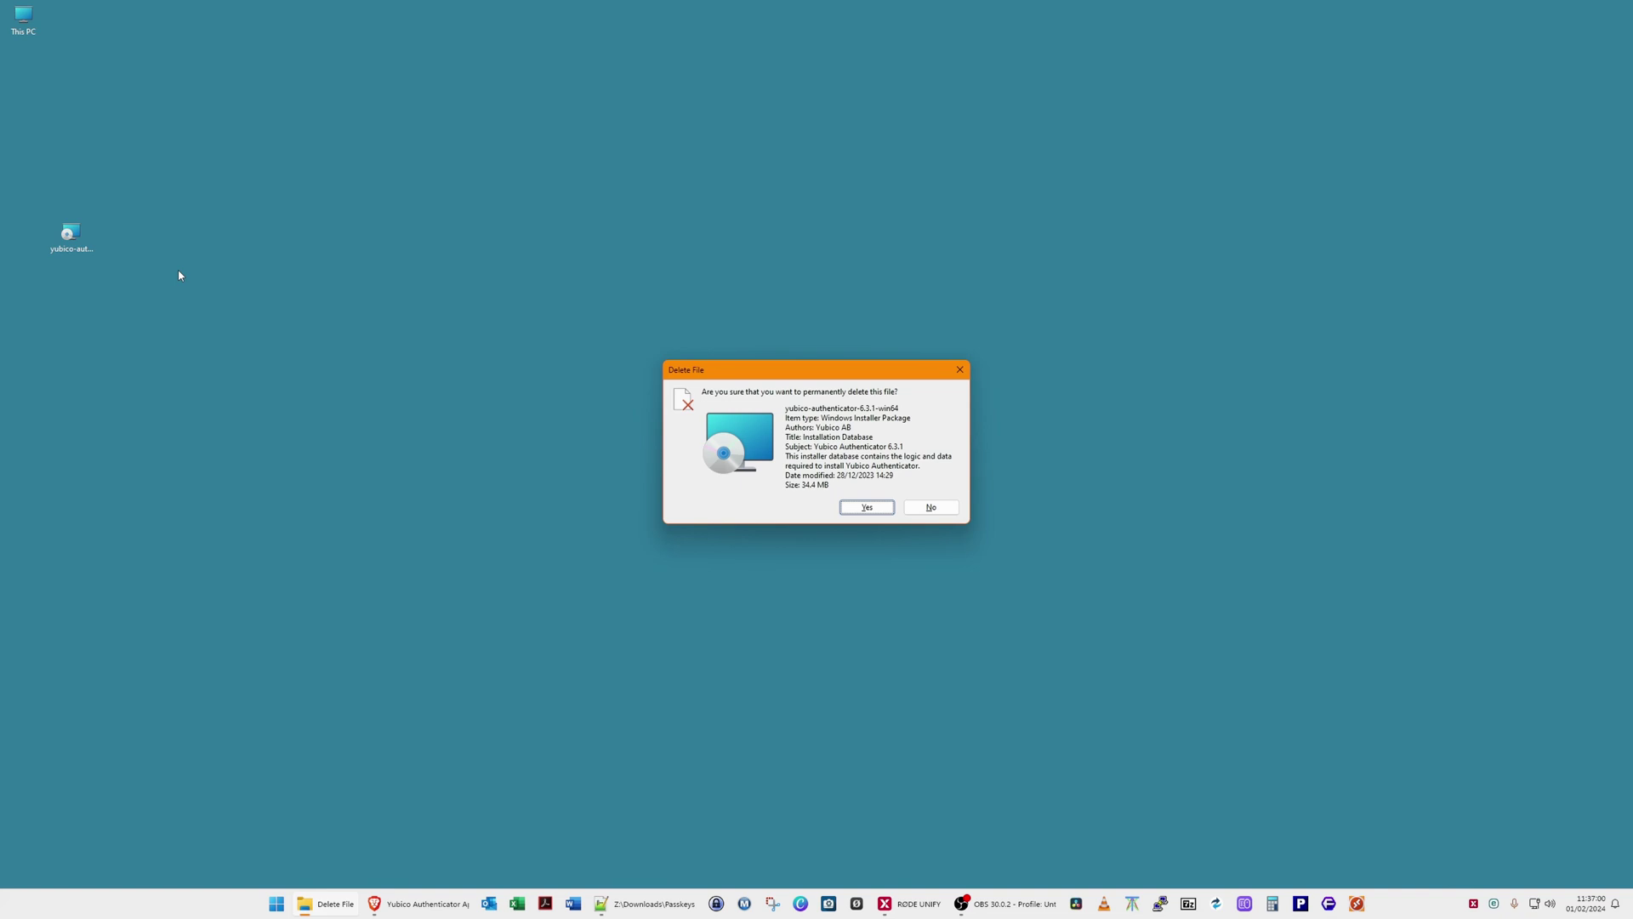
key("Return")
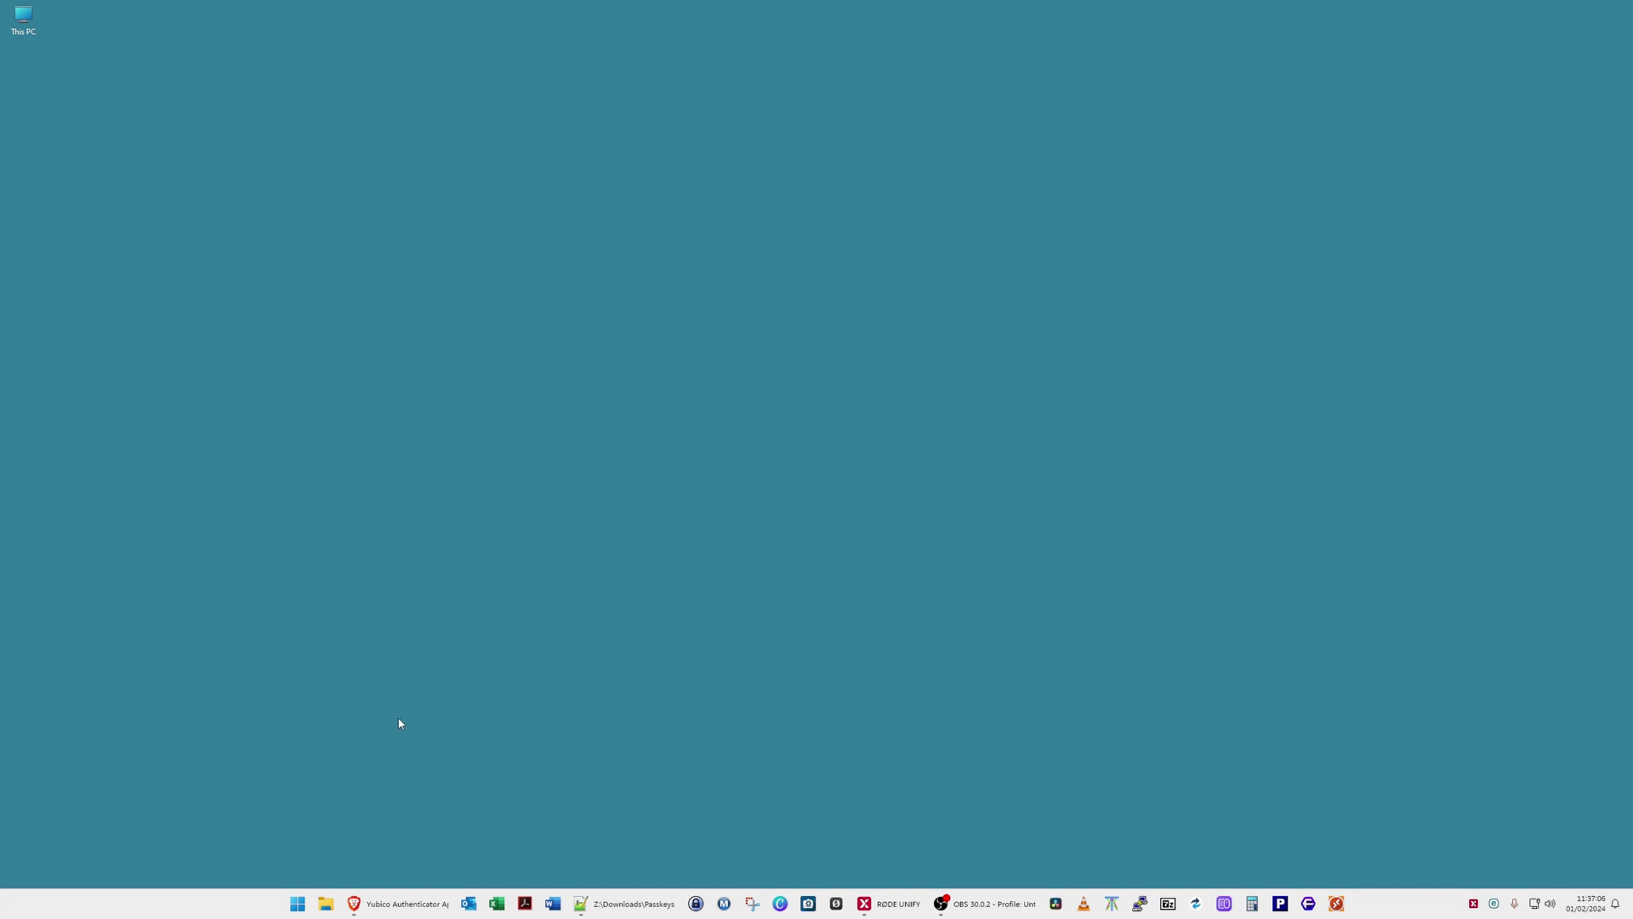
- Find Yubico Authenticator in the list of all installed apps and pin it to Start
left_click(297, 908)
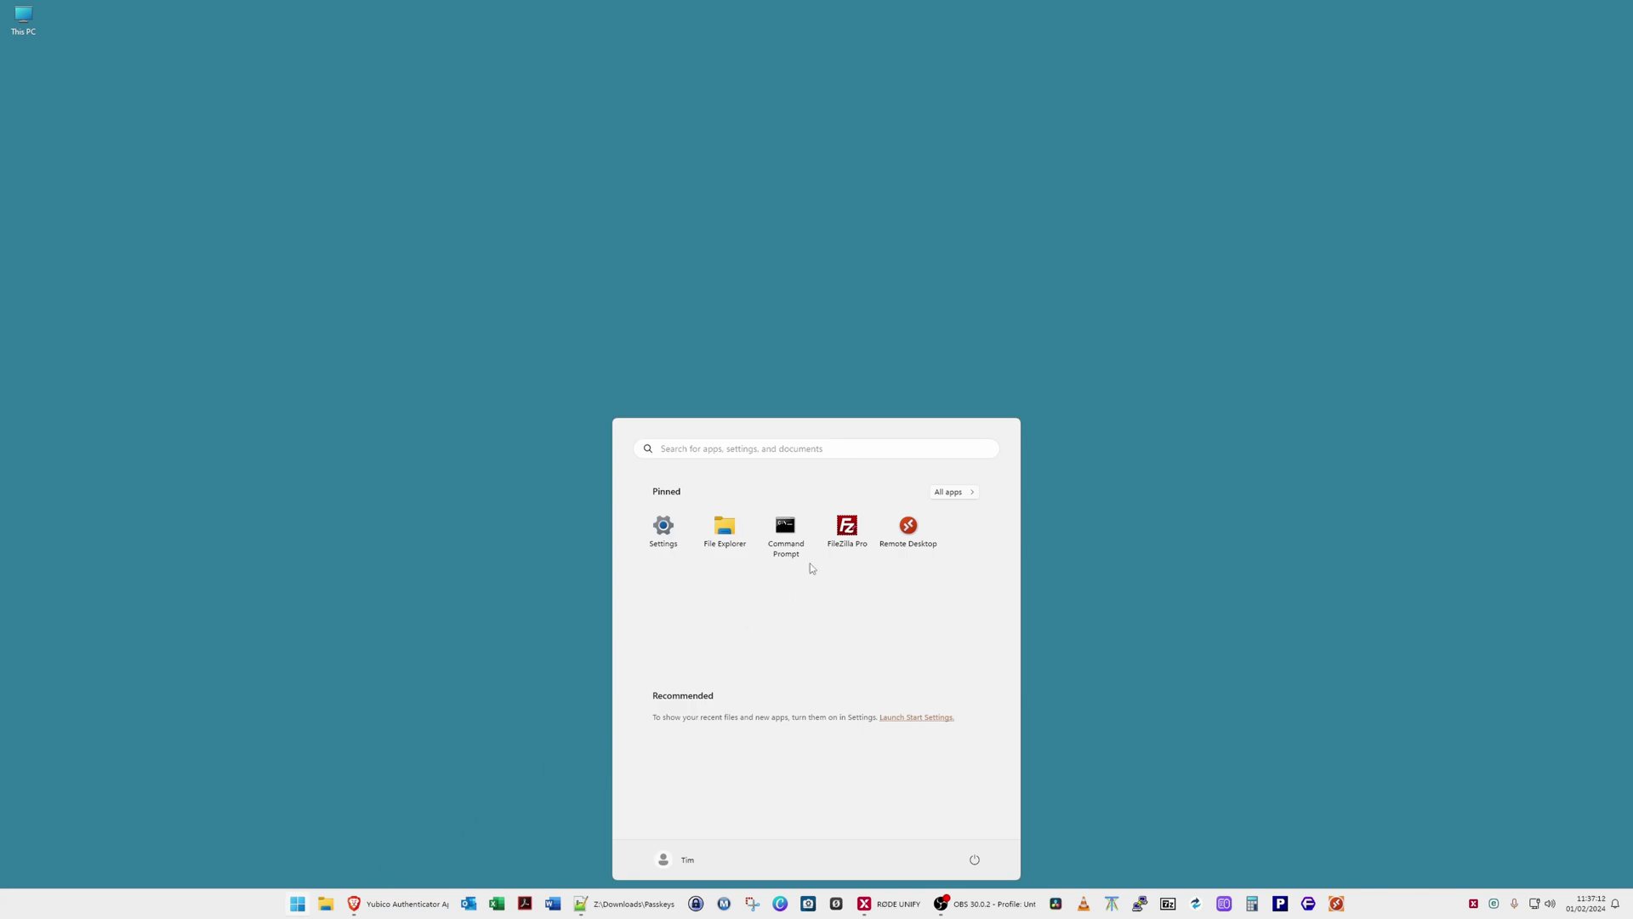
left_click(953, 493)
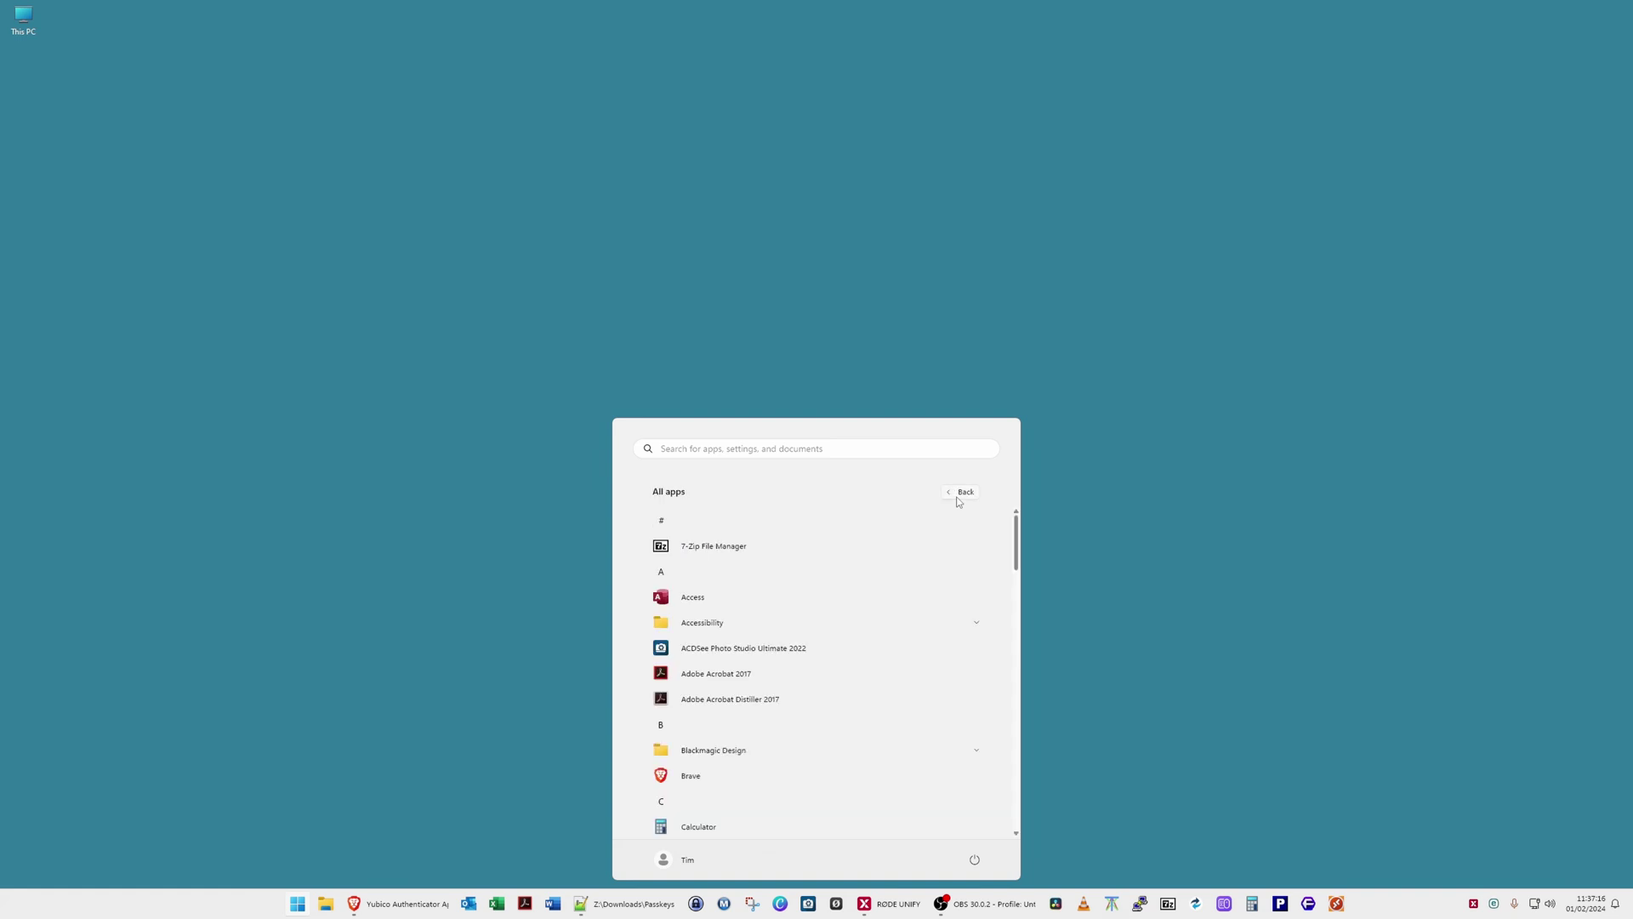
scroll(872, 612, "down", 20)
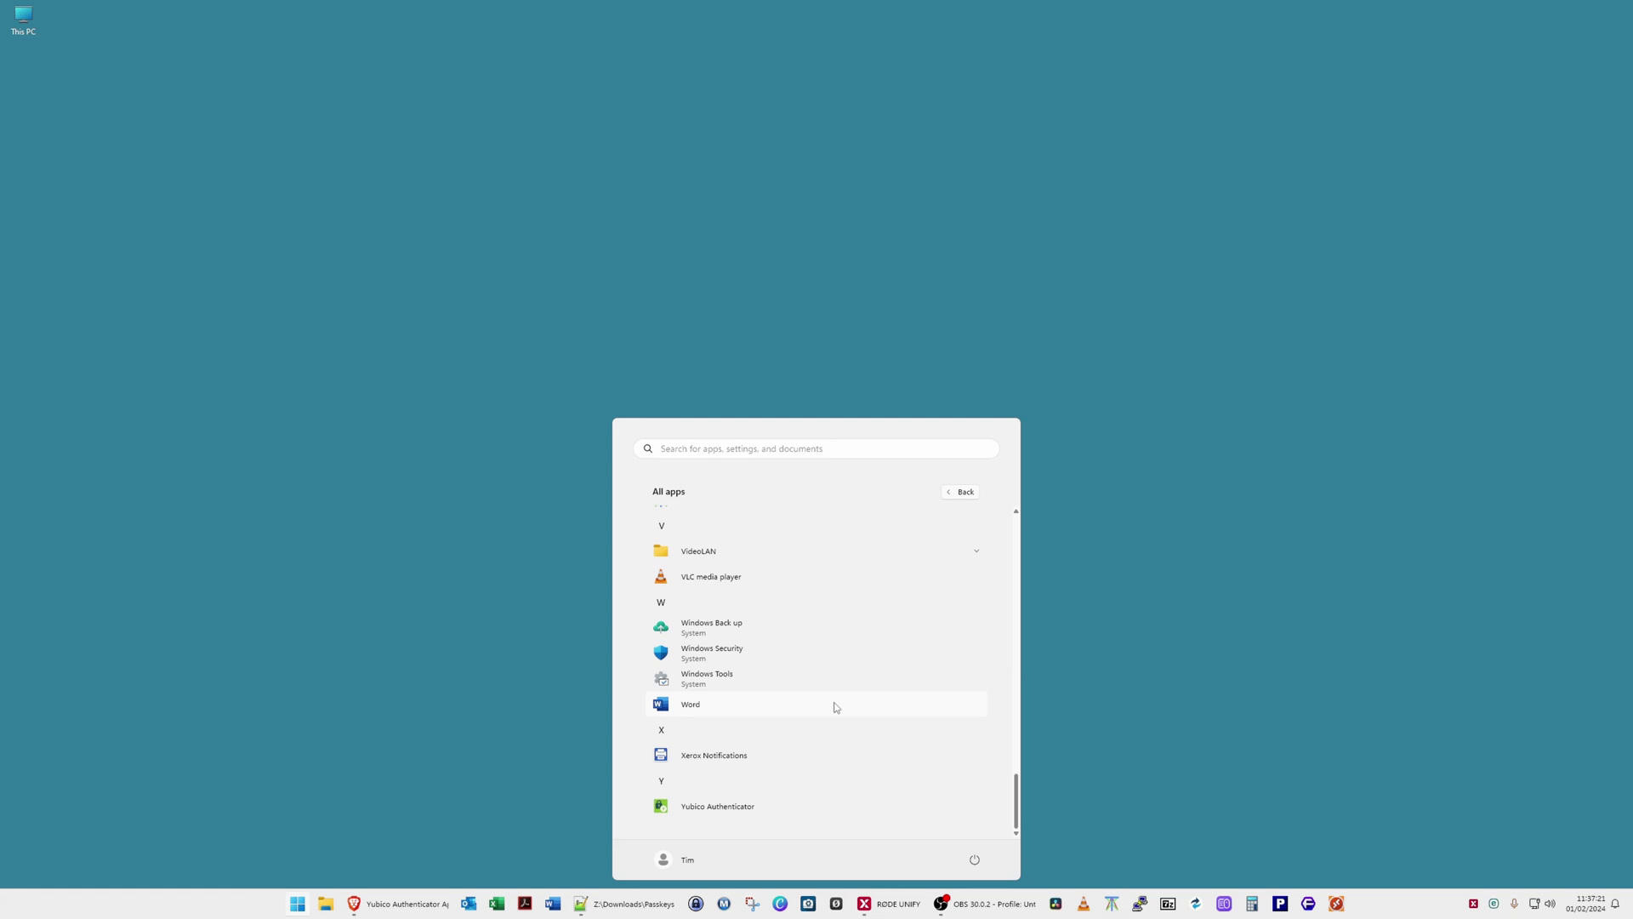
right_click(713, 815)
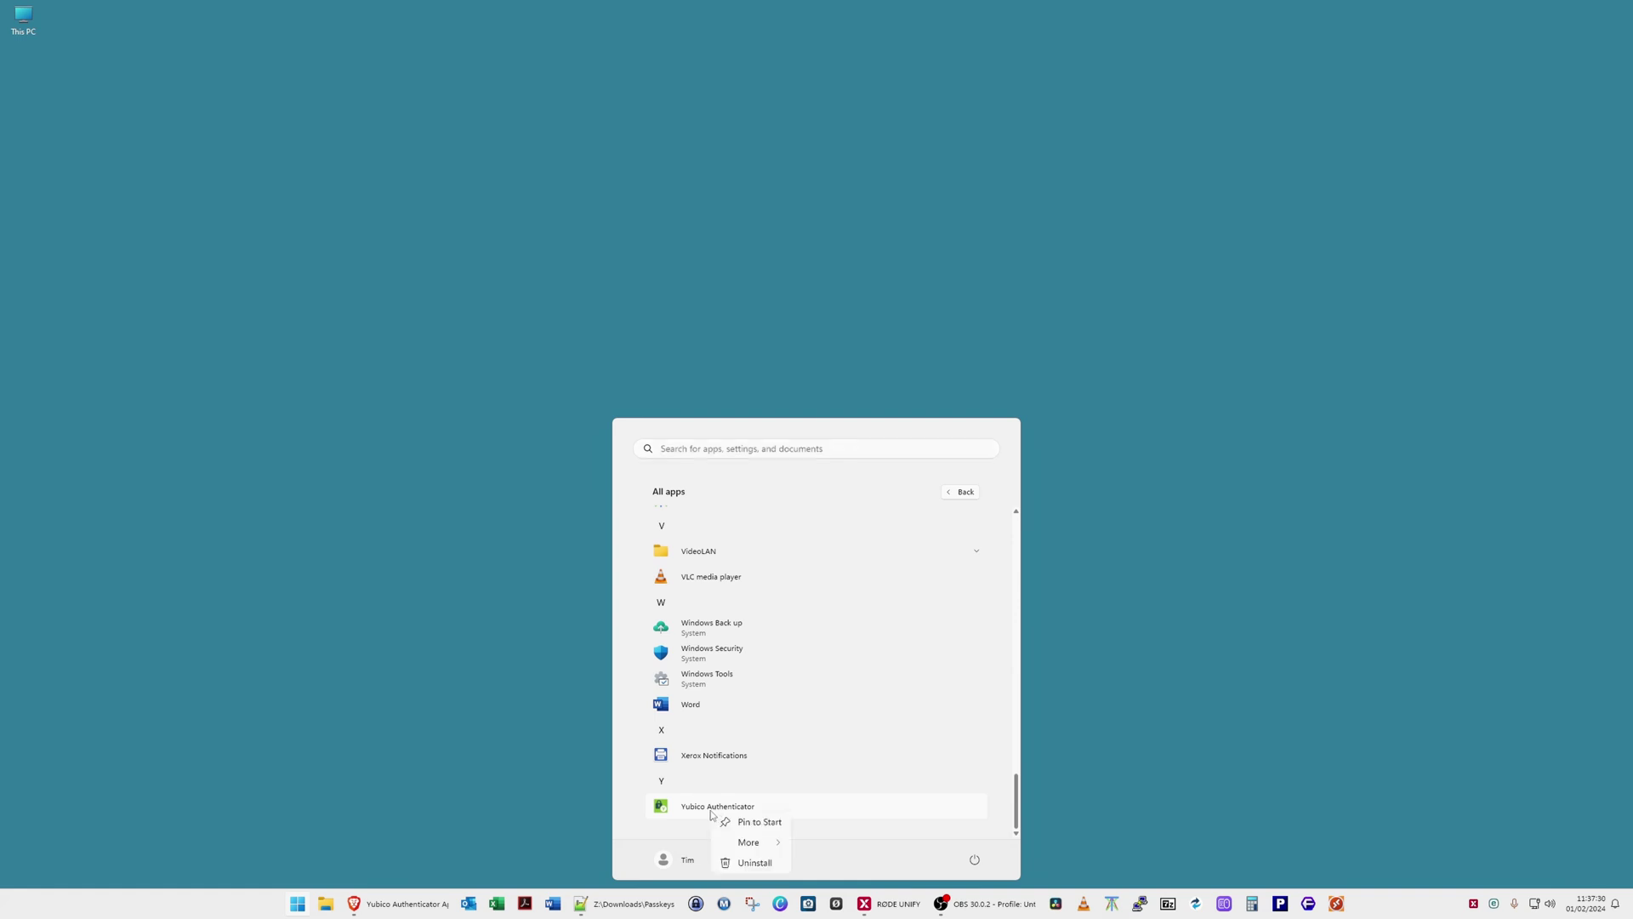
left_click(760, 822)
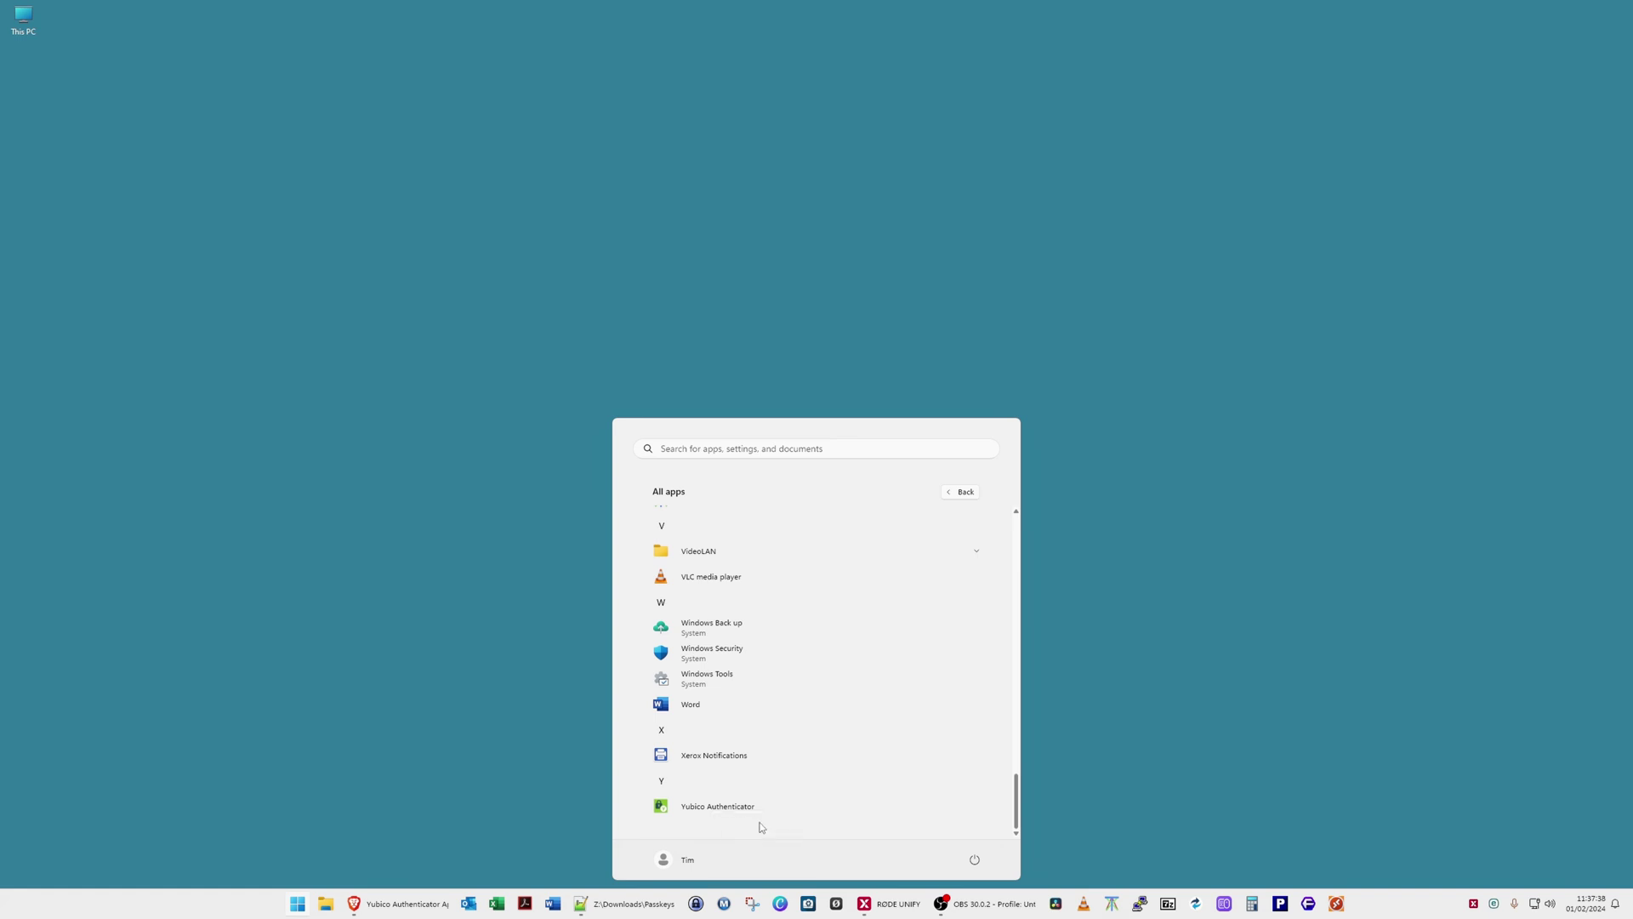
- Pin Yubico Authenticator to the taskbar as well and launch it from there
right_click(707, 809)
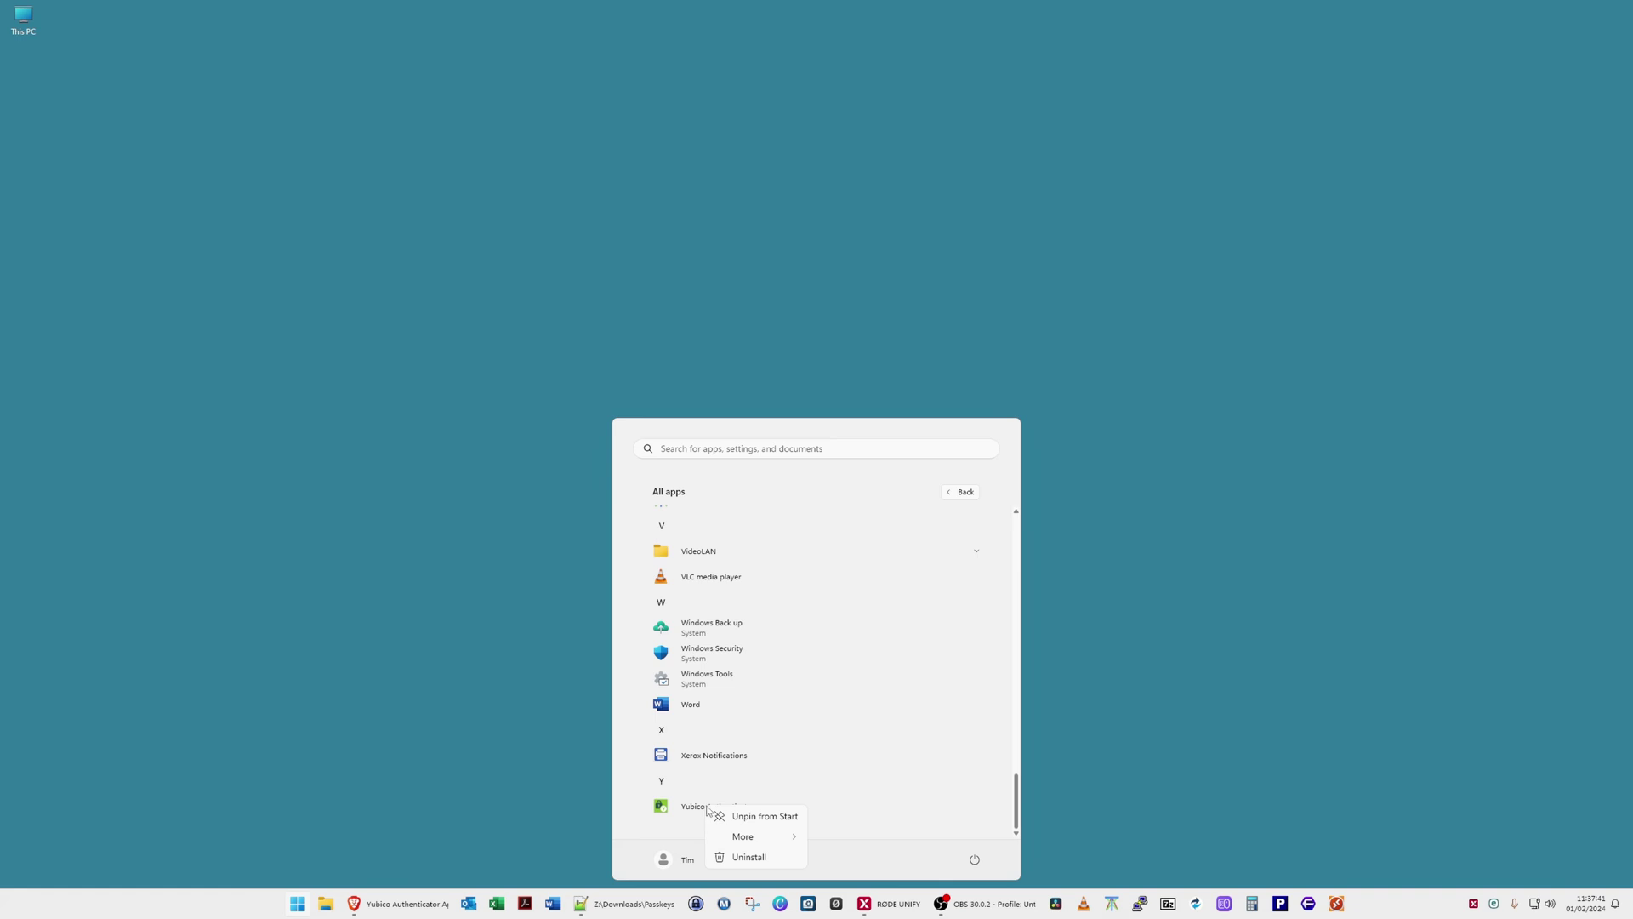
mouse_move(747, 841)
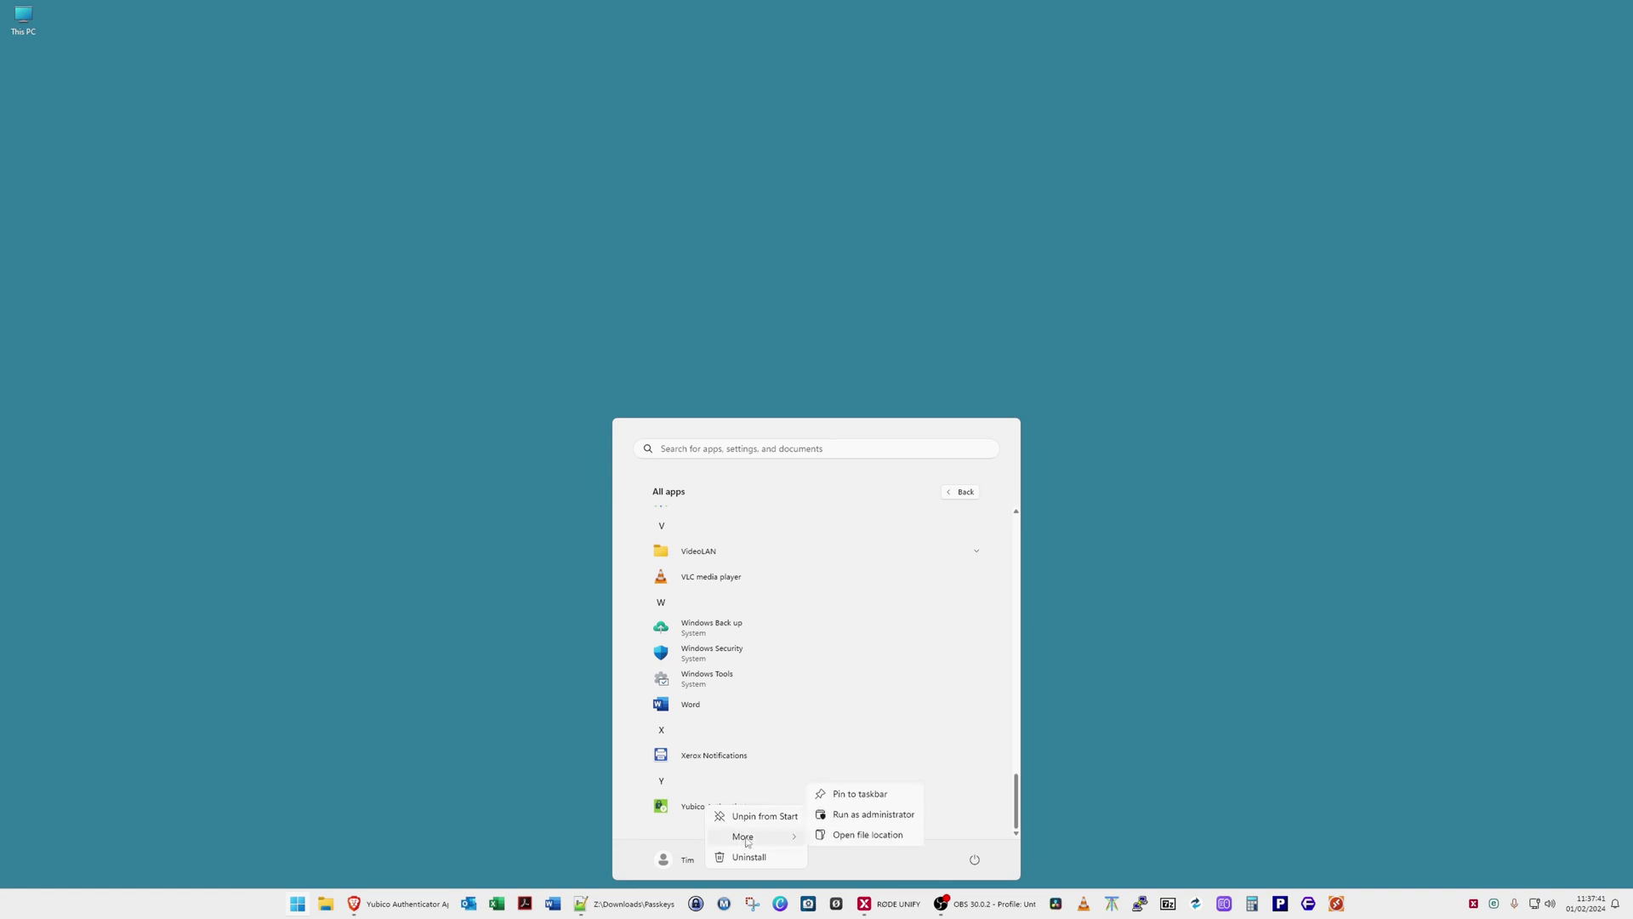
left_click(880, 796)
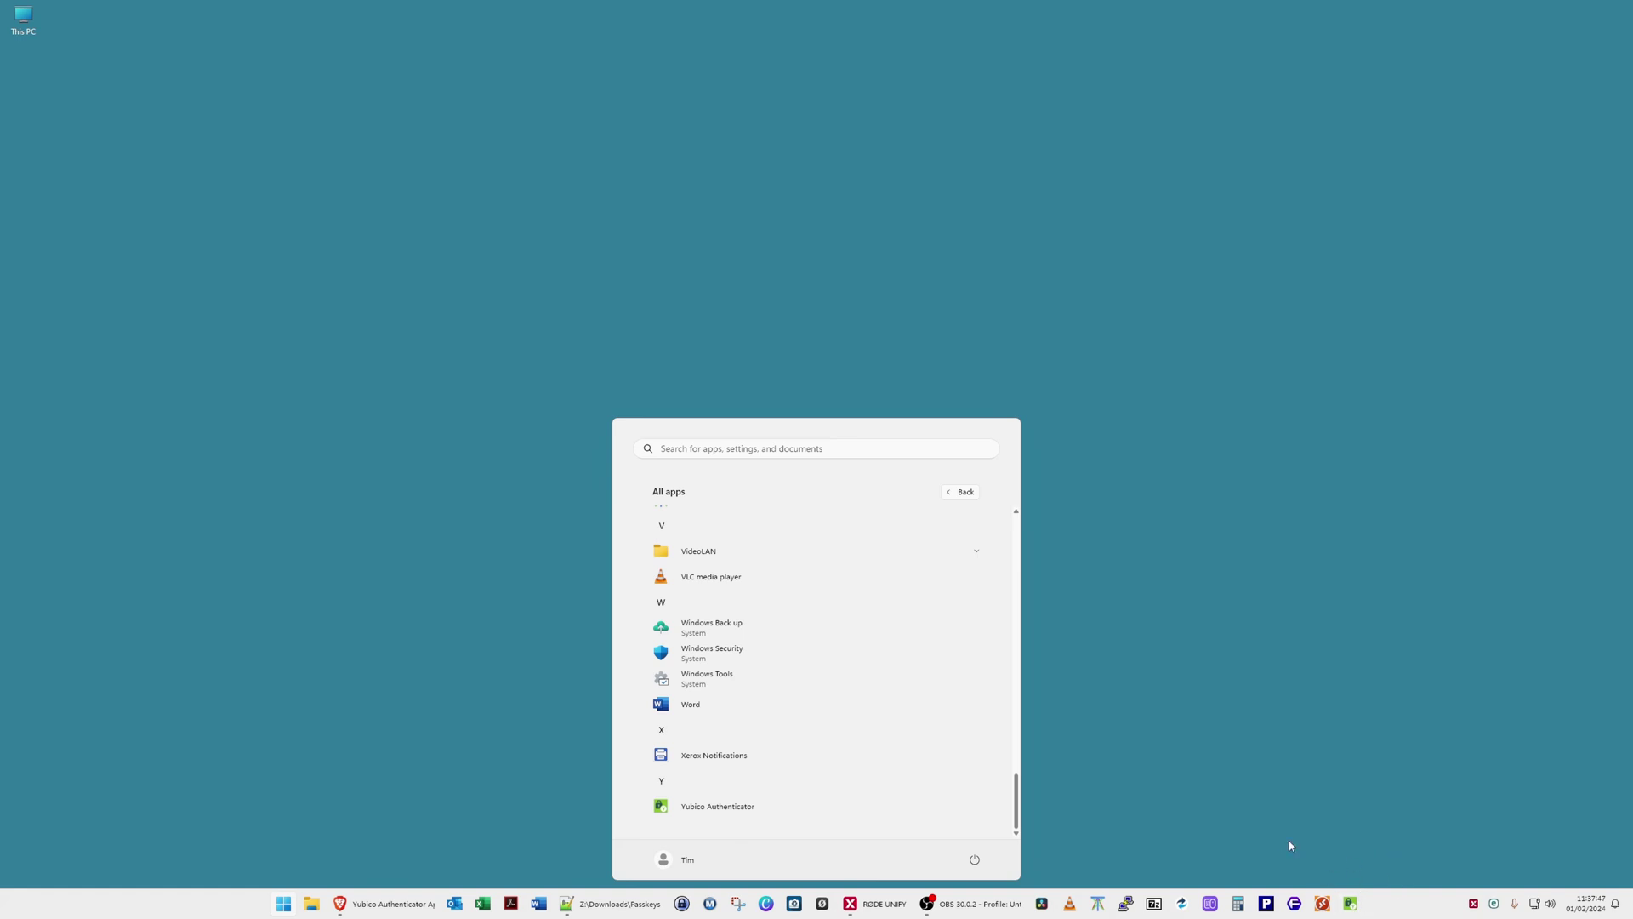
left_click(1295, 755)
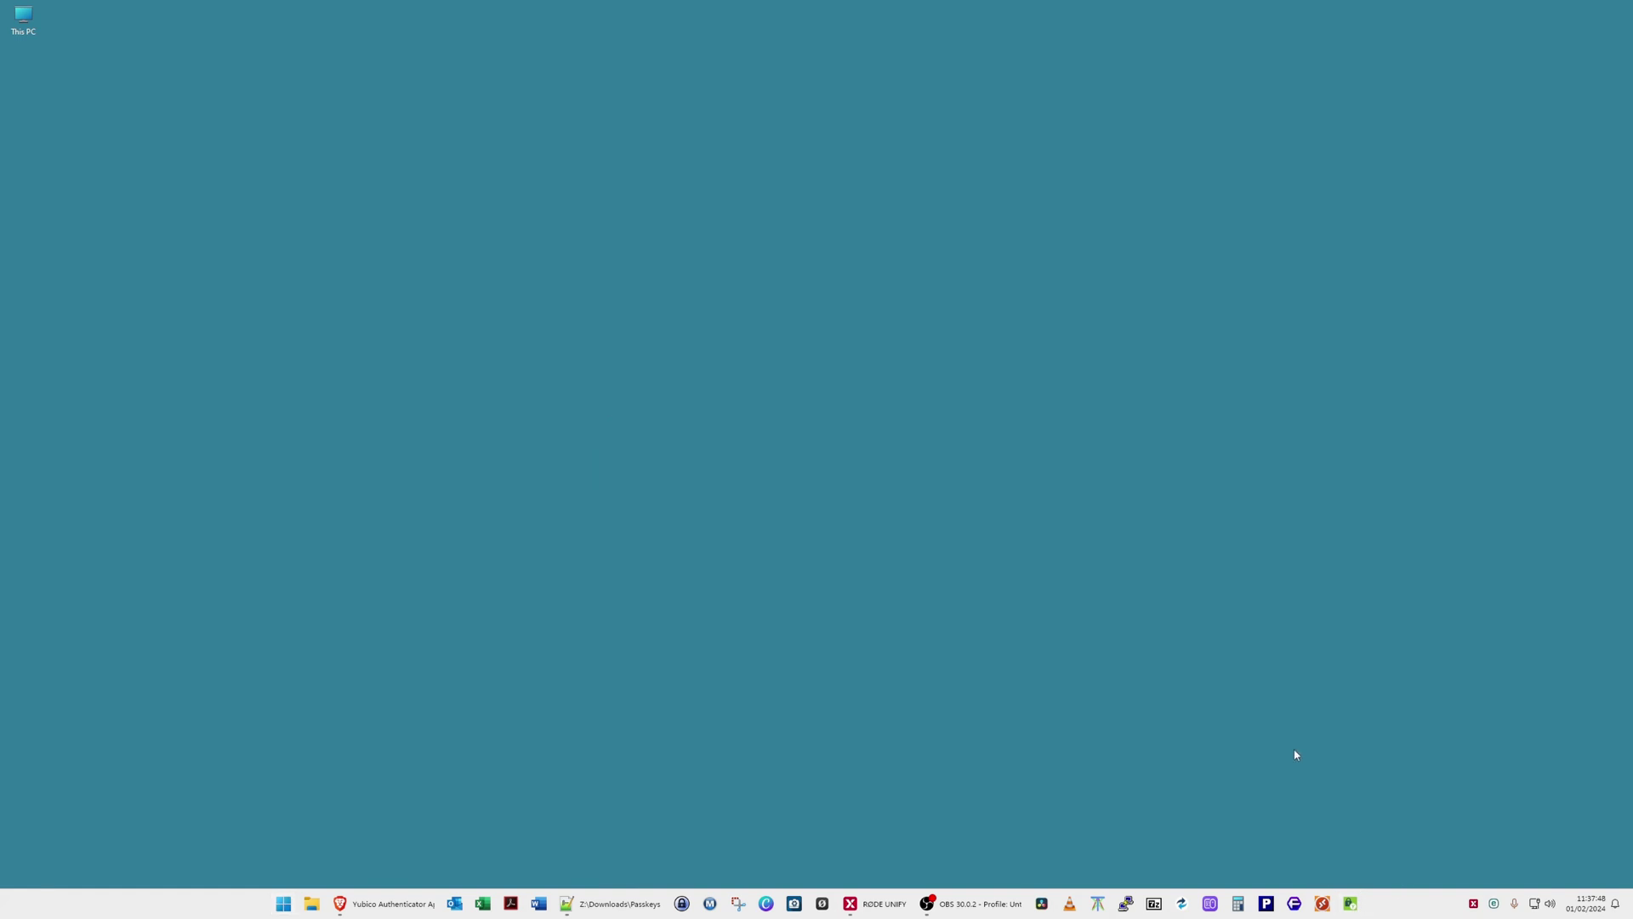
left_click(1351, 904)
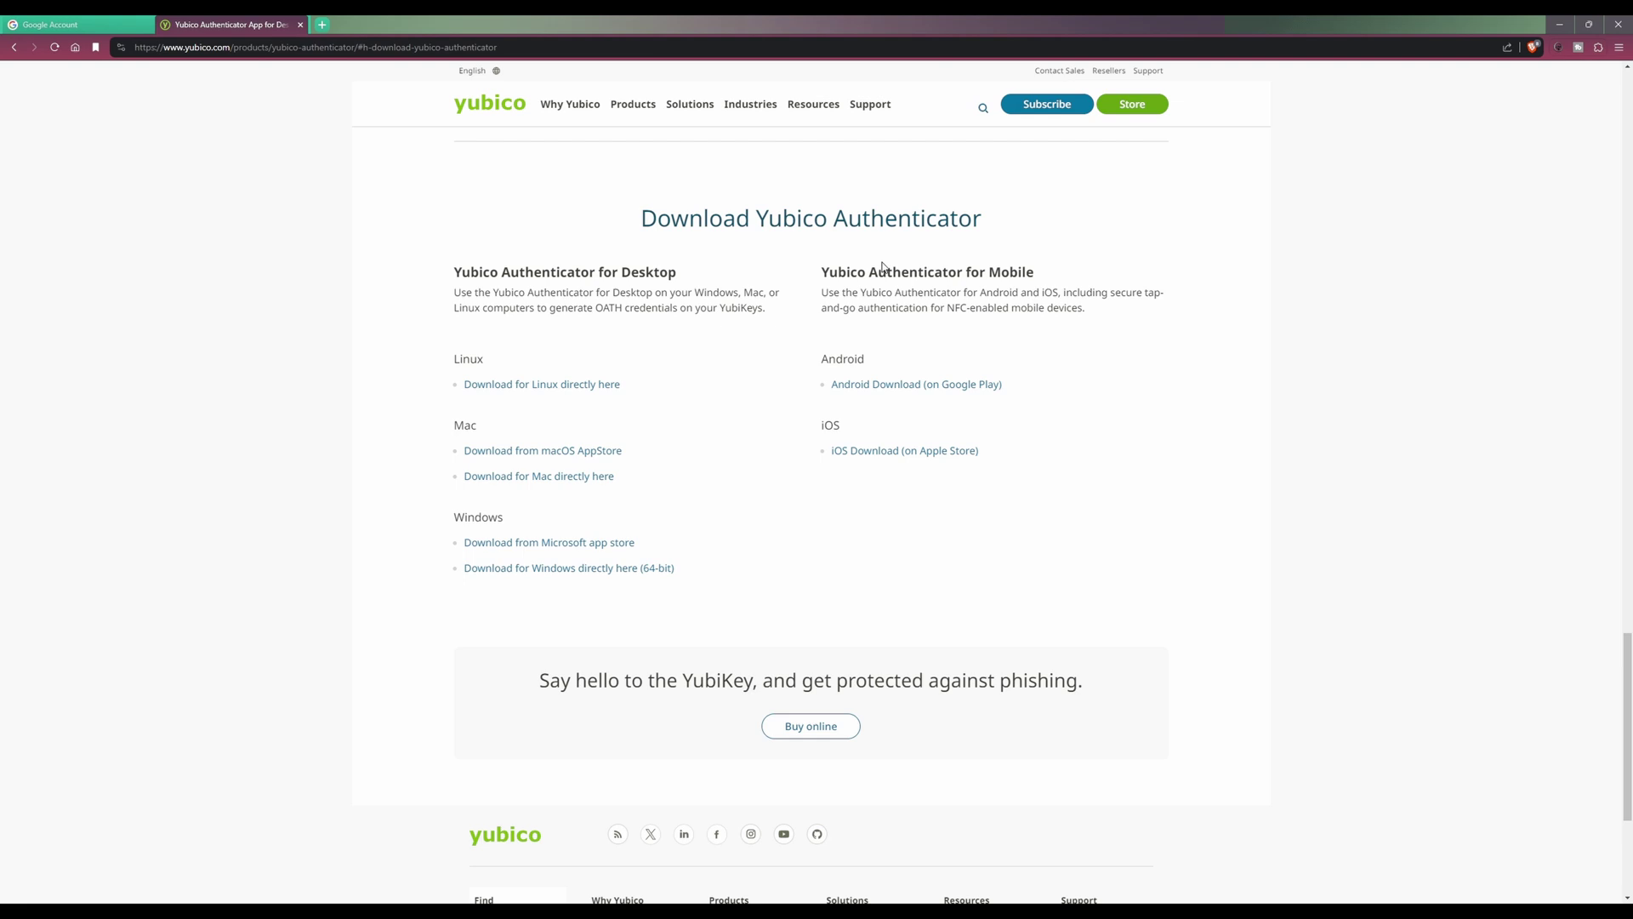
- Close the Yubico download page in the browser and go to the Passkeys option in the Google Account's security settings
left_click(301, 25)
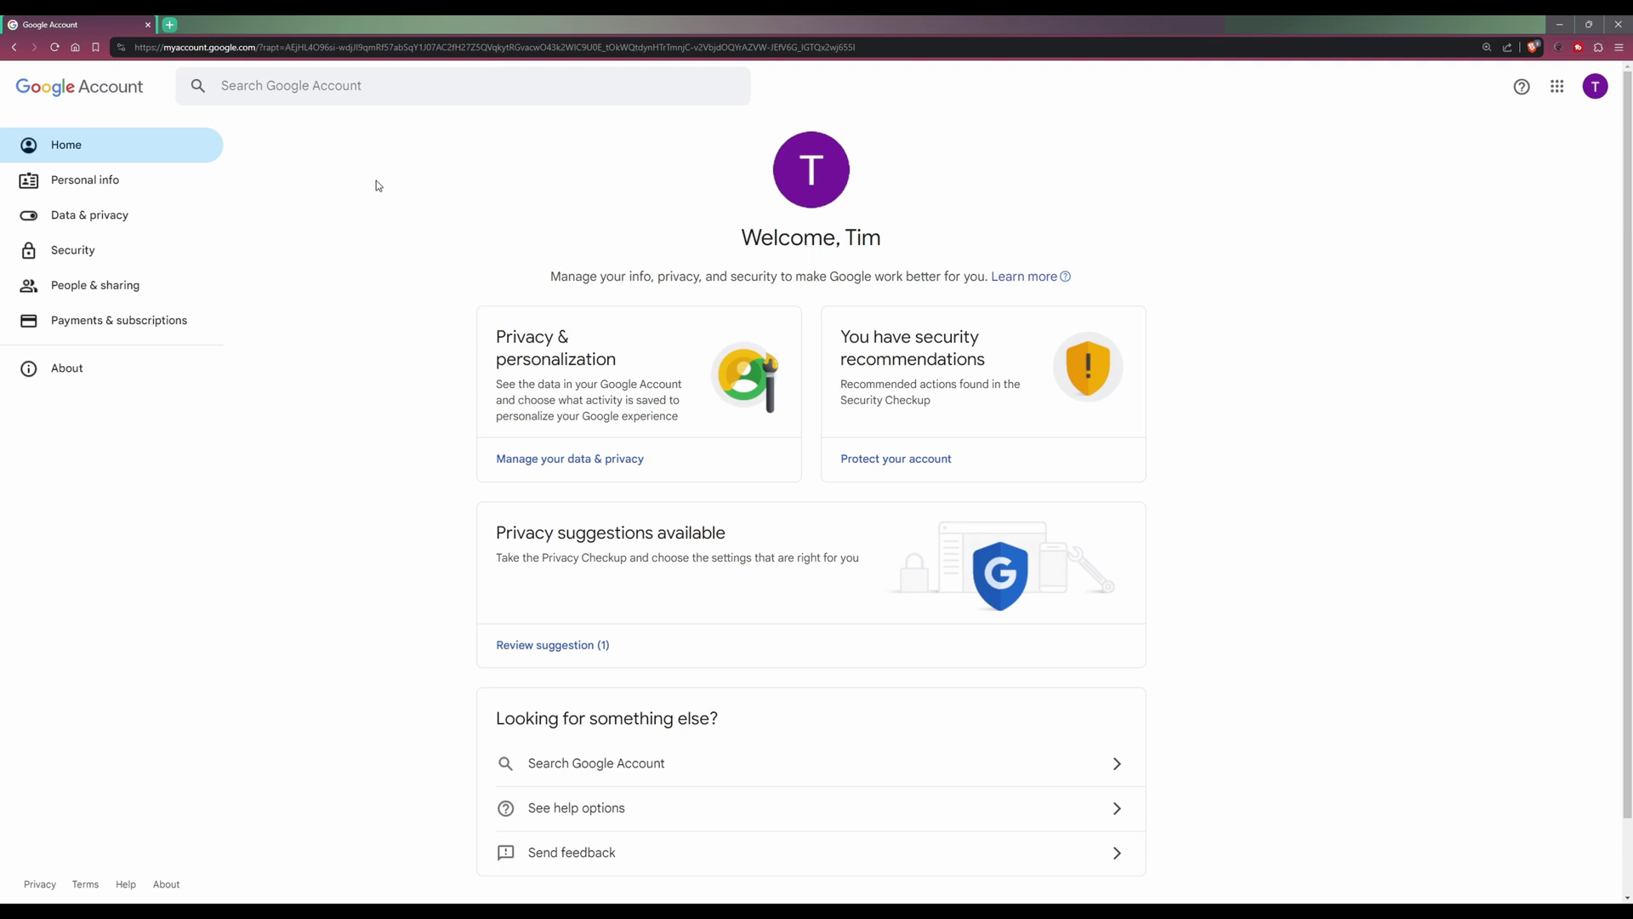
left_click(73, 255)
scroll(698, 413, "down", 3)
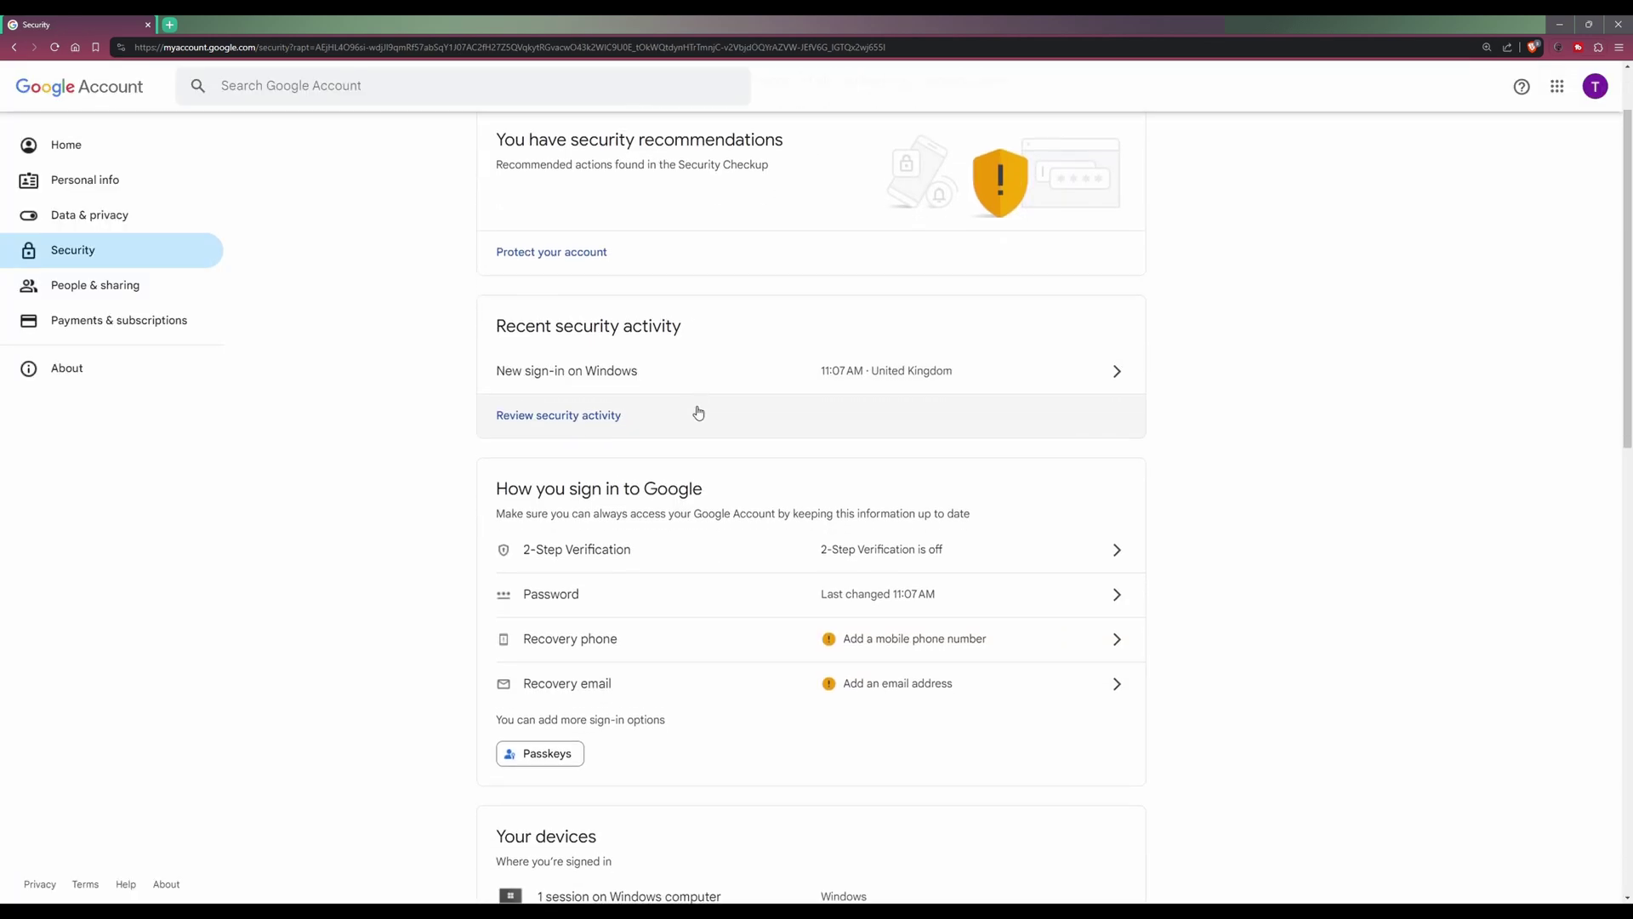
scroll(697, 413, "down", 1)
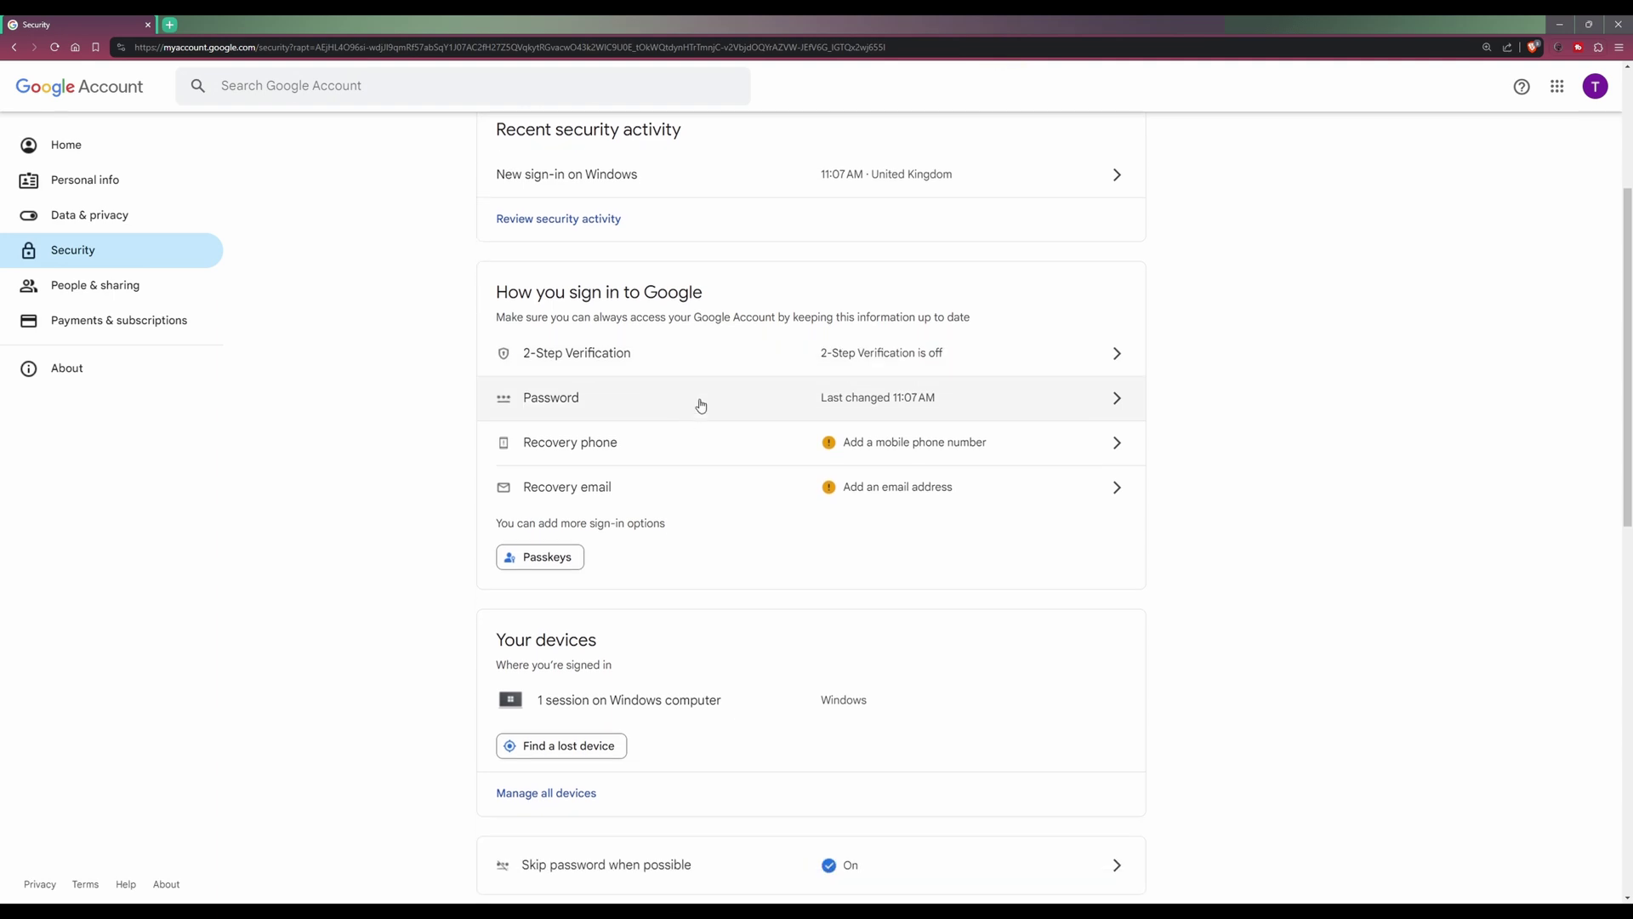
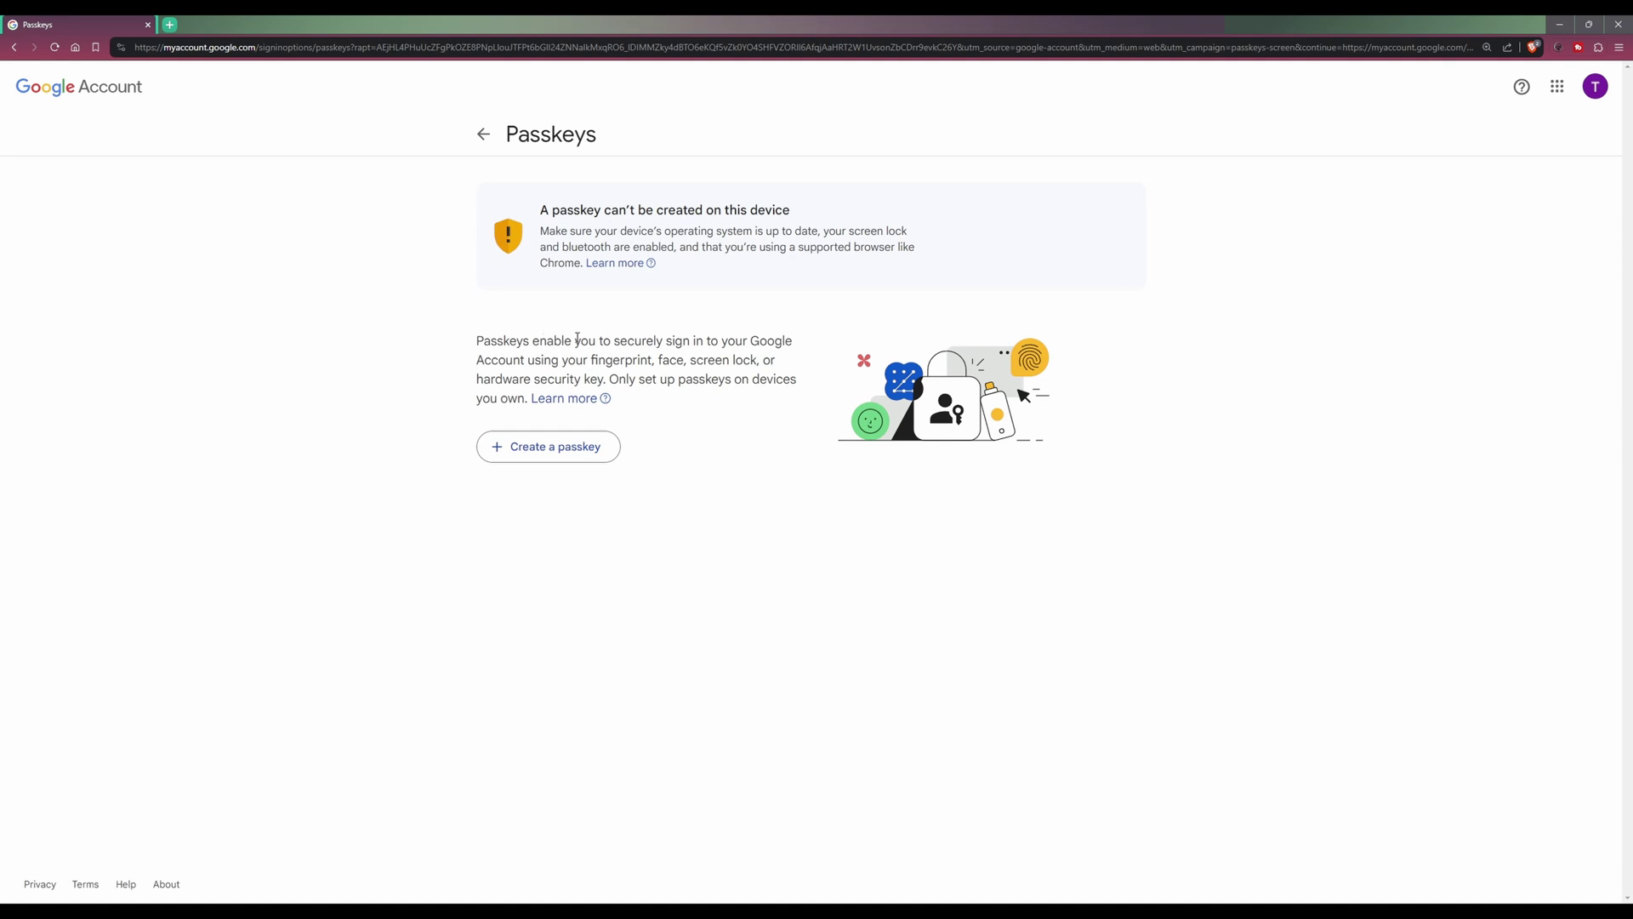
- Start creating a Google passkey on another device and accept the security key setup and credential creation requests
left_click(551, 454)
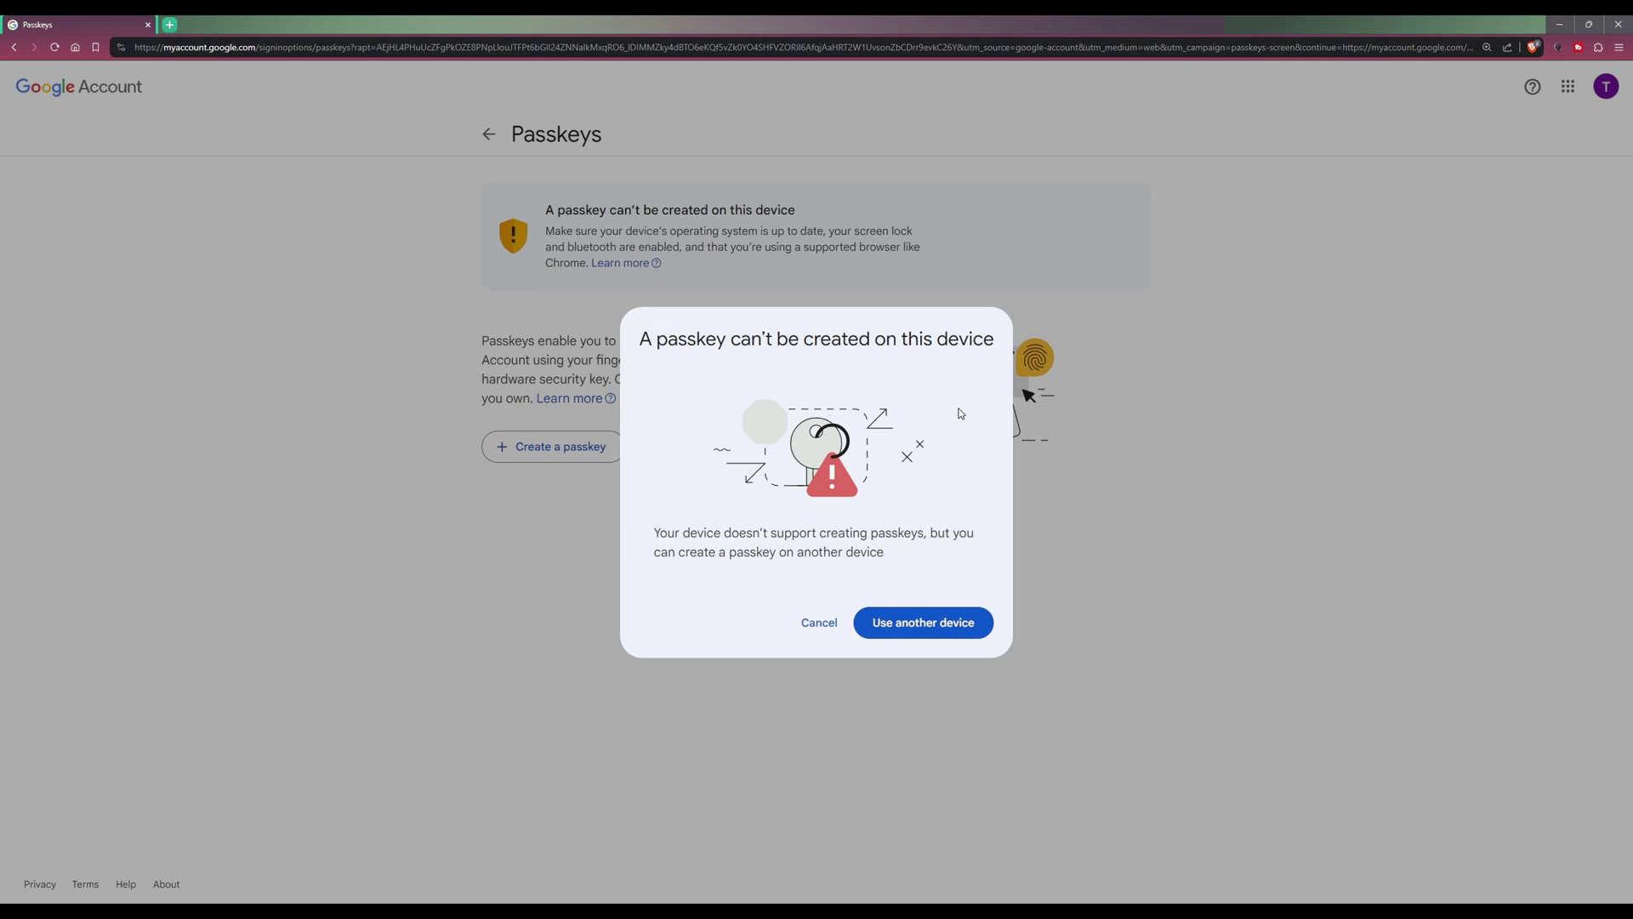
left_click(937, 627)
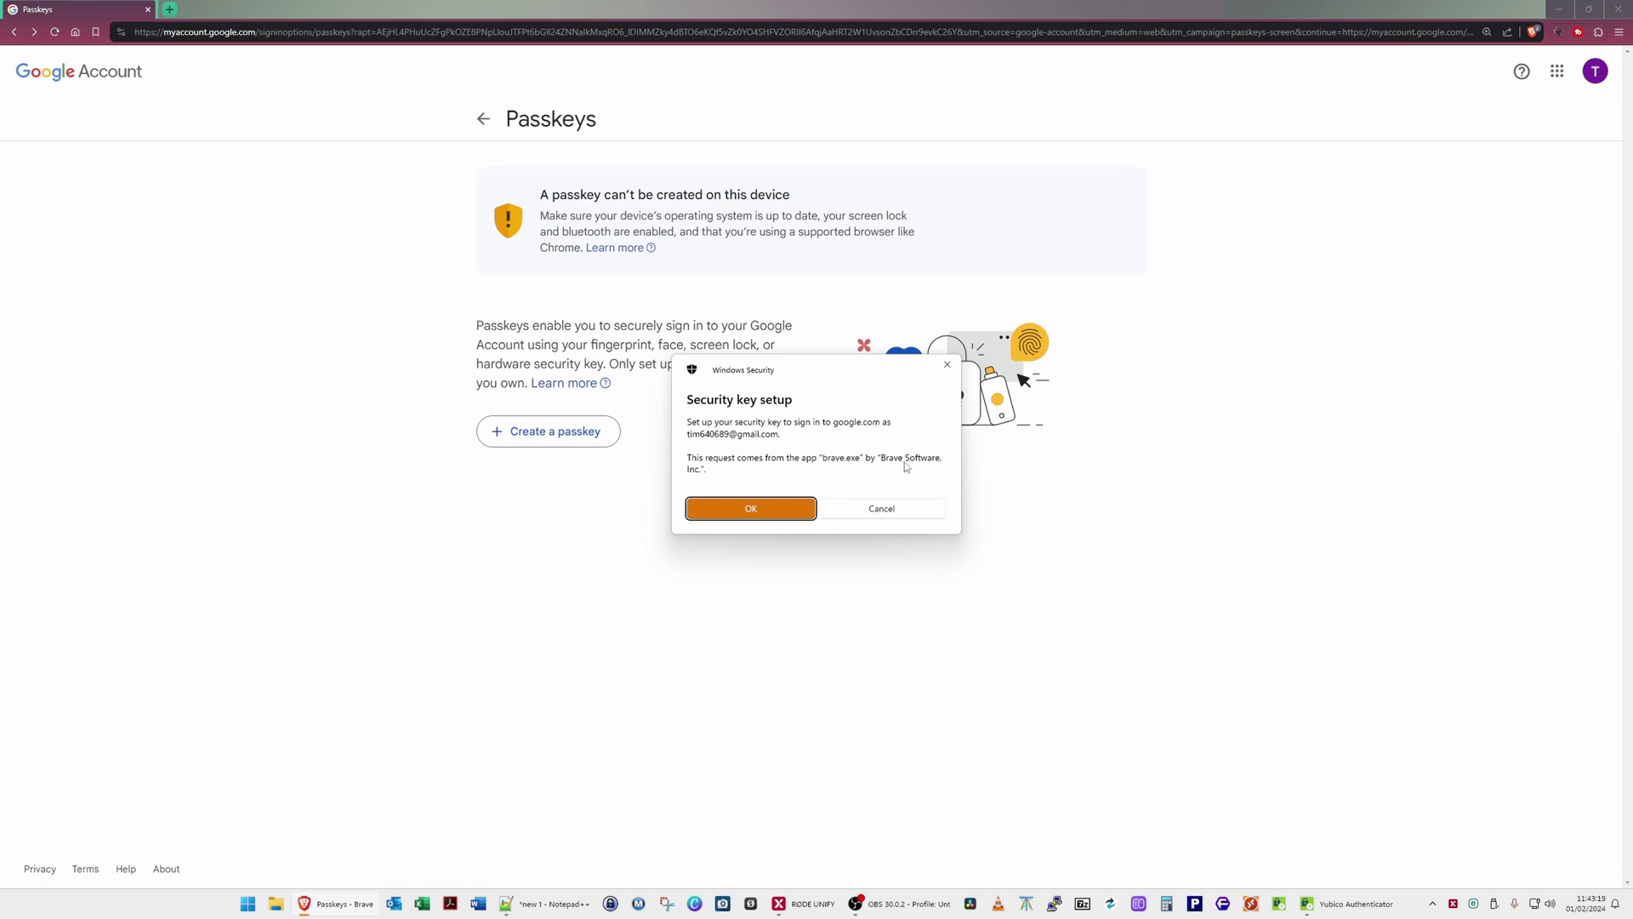
left_click(751, 510)
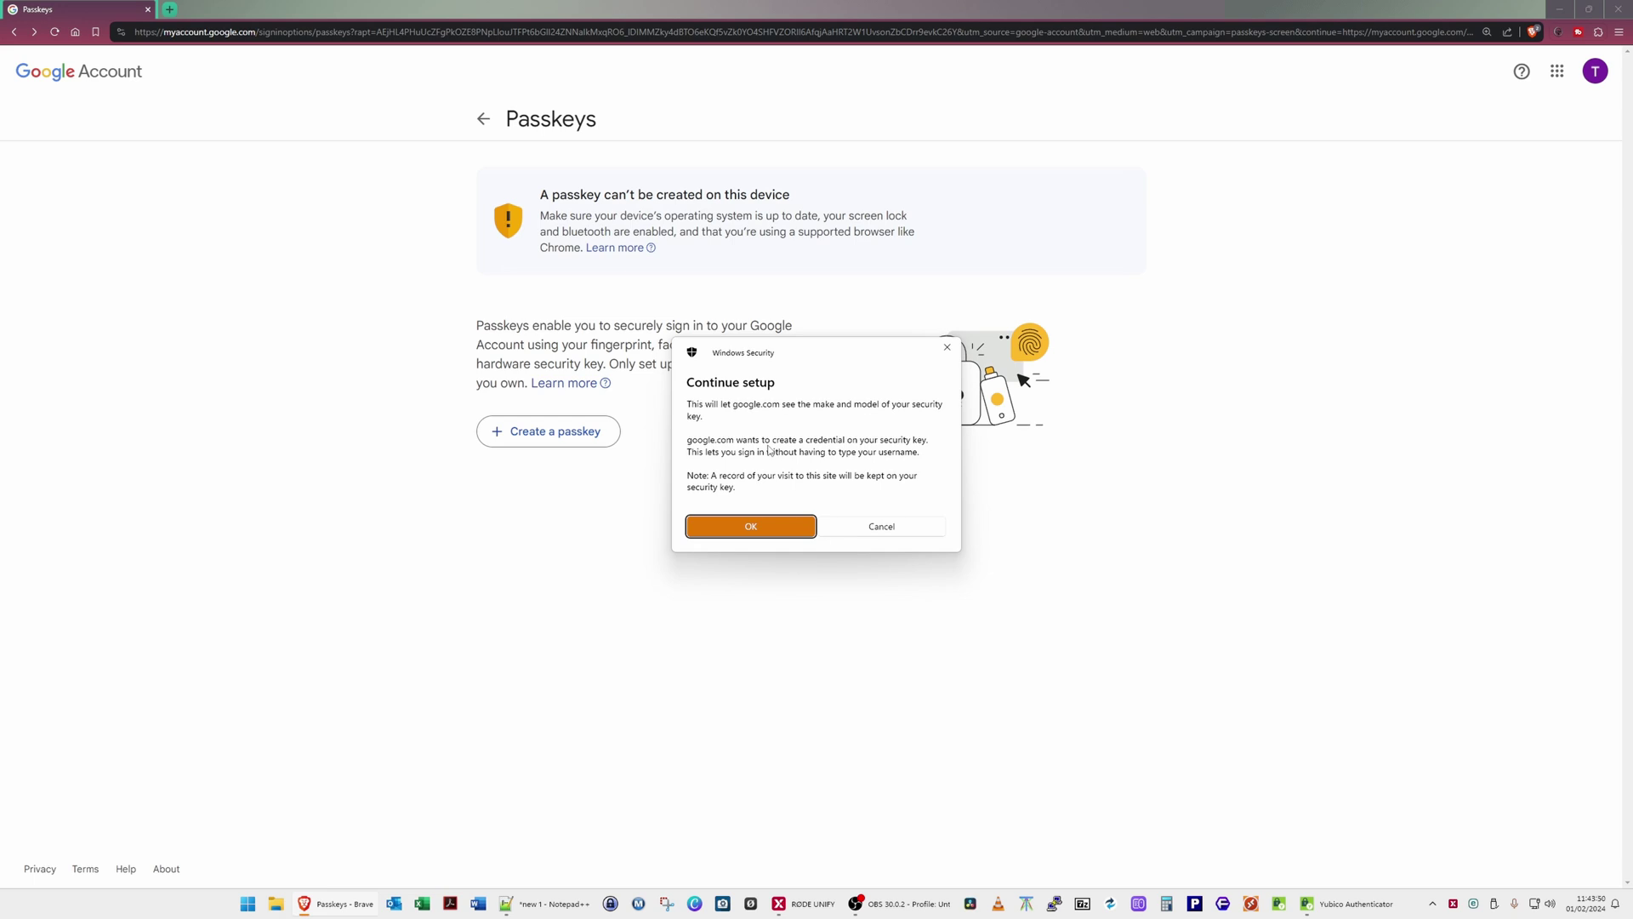
left_click(764, 534)
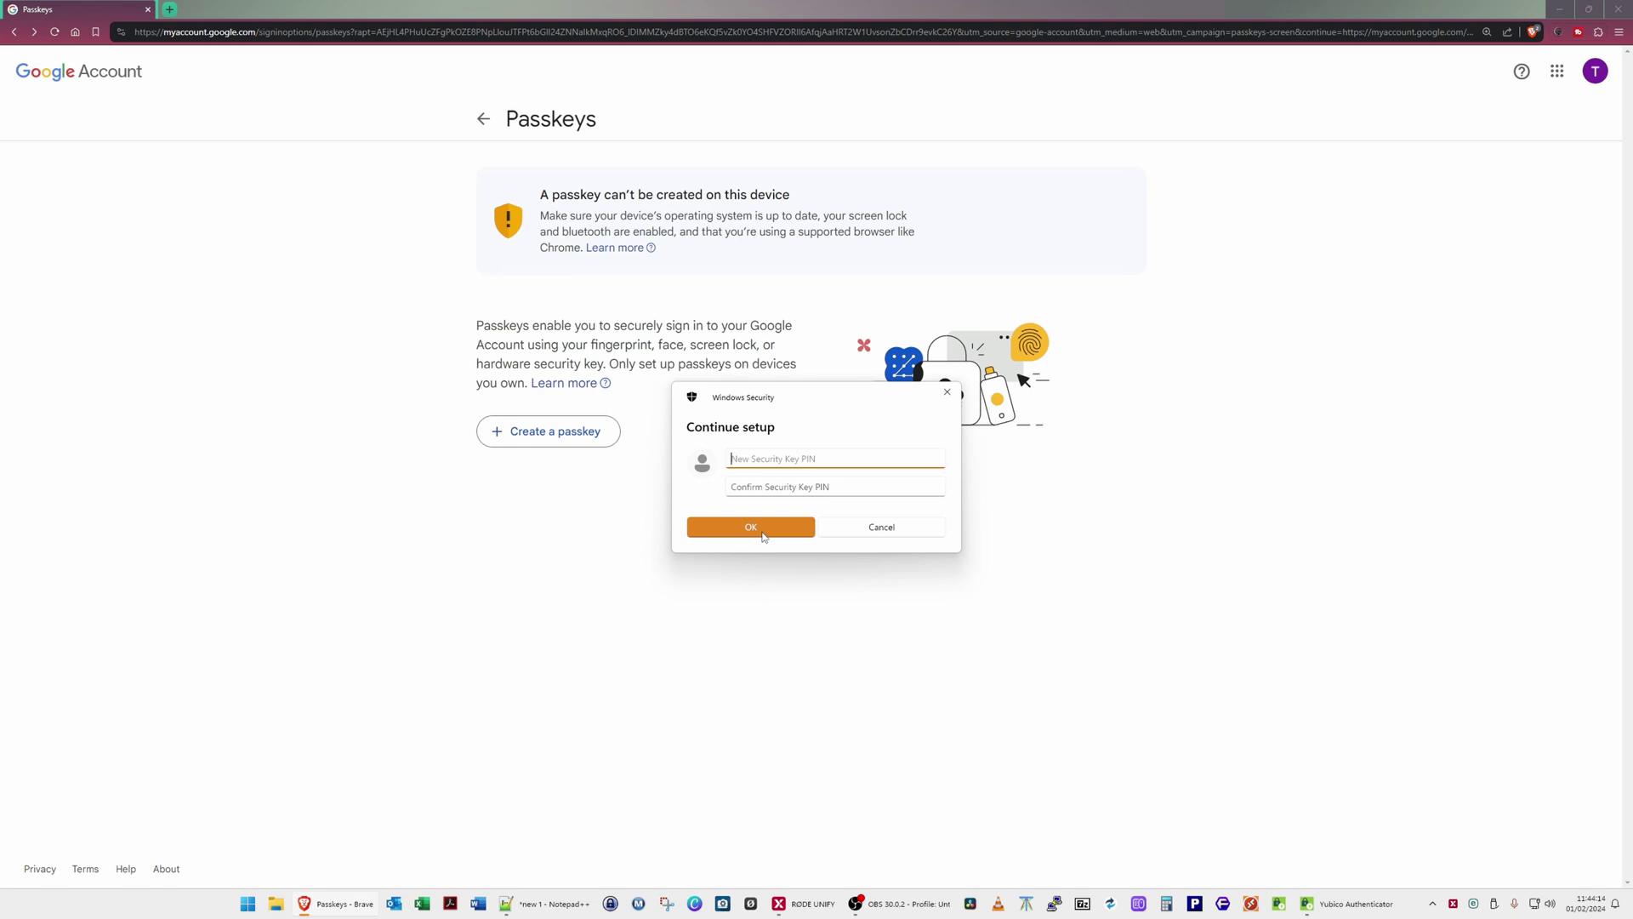
- Enter and confirm a new security key PIN, and finish saving the passkey on the security key
type("•••••")
left_click(850, 490)
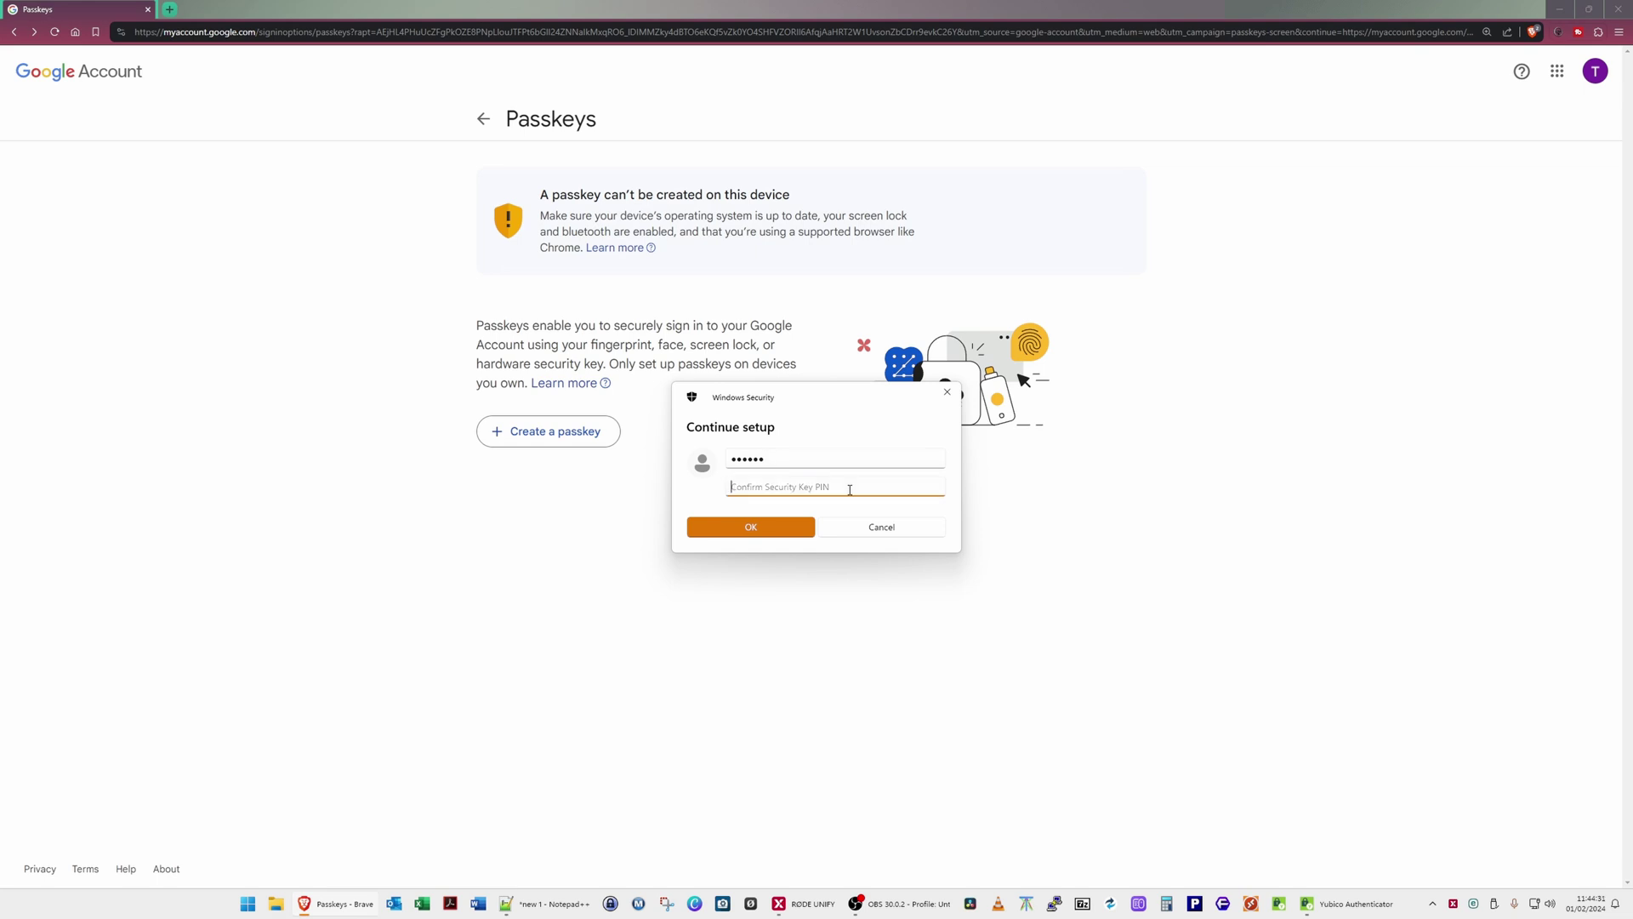
type("*****")
type("*")
left_click(770, 529)
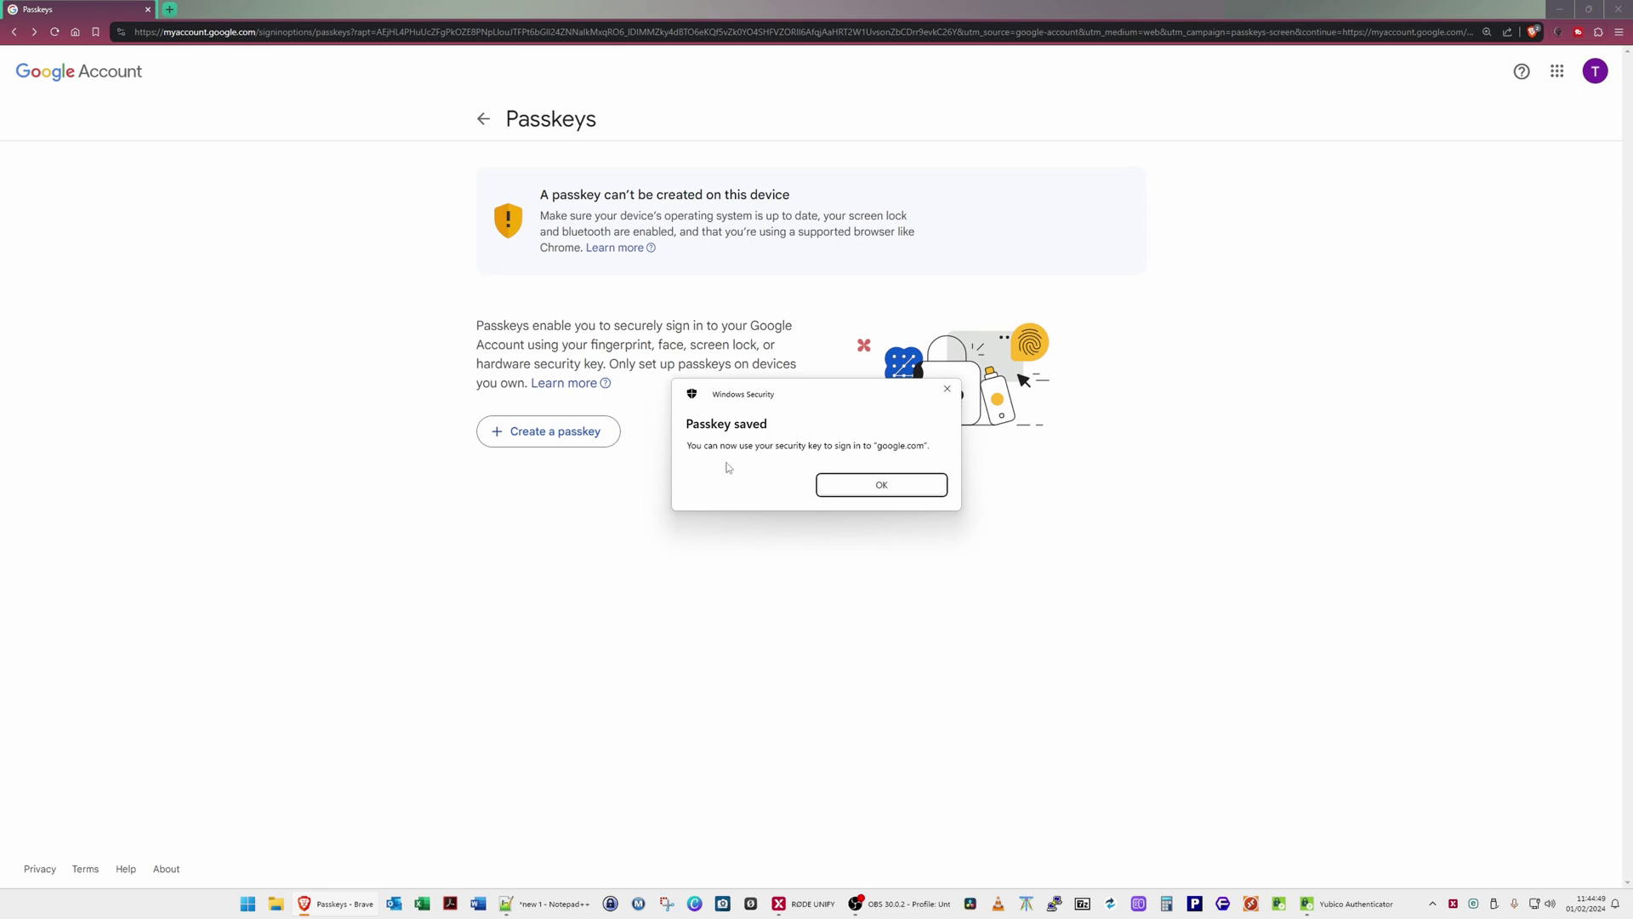
left_click(885, 488)
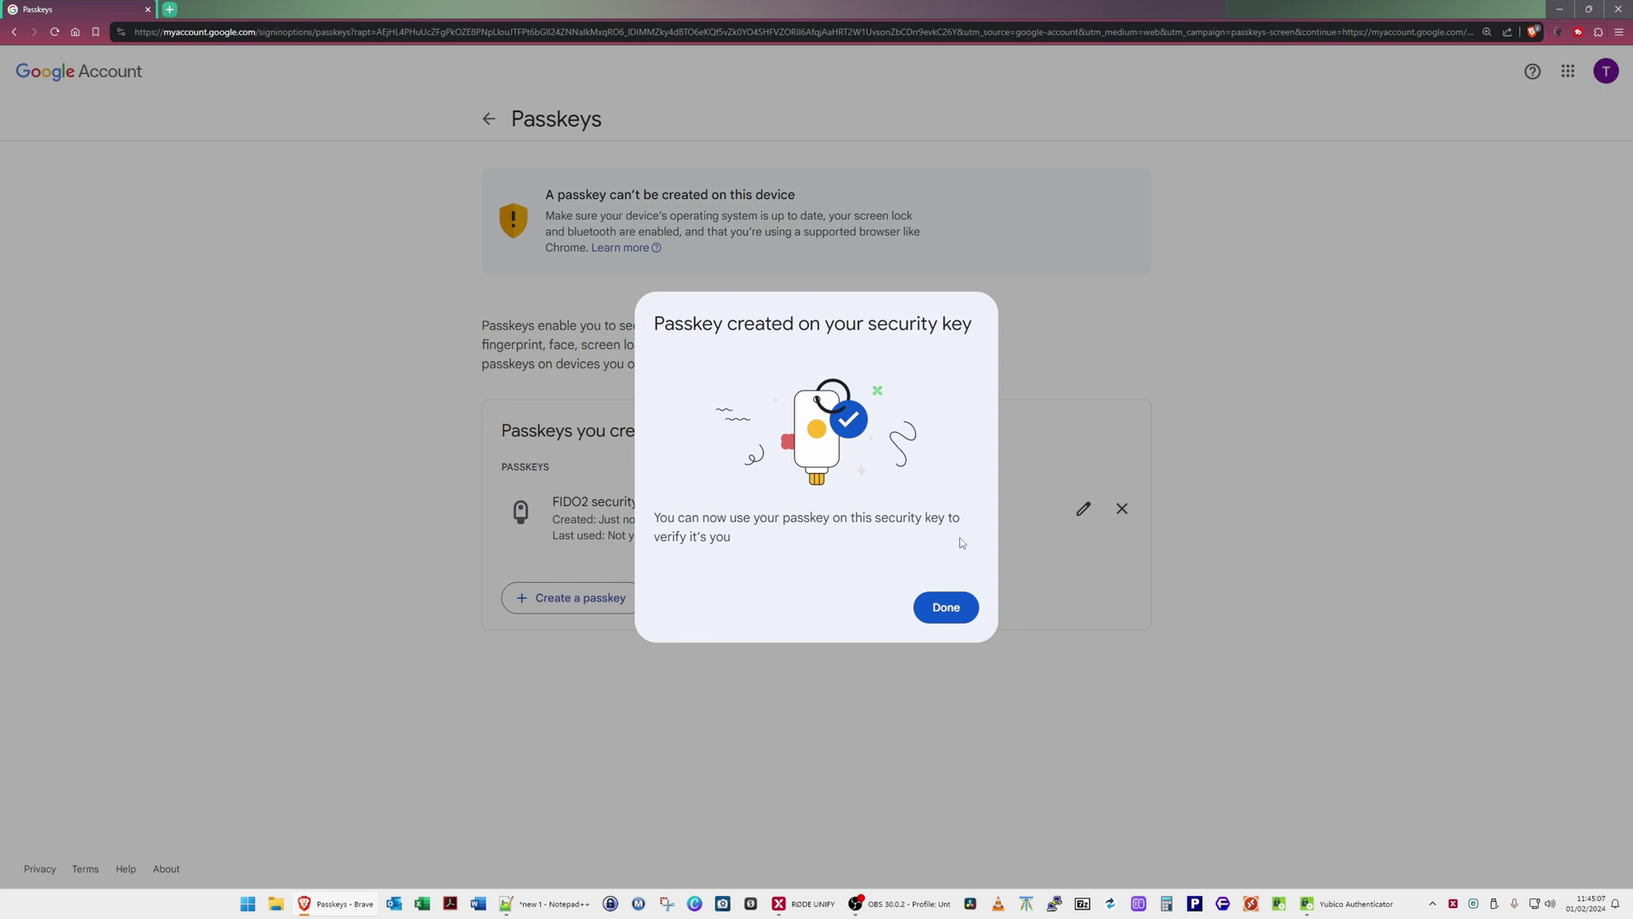
left_click(960, 609)
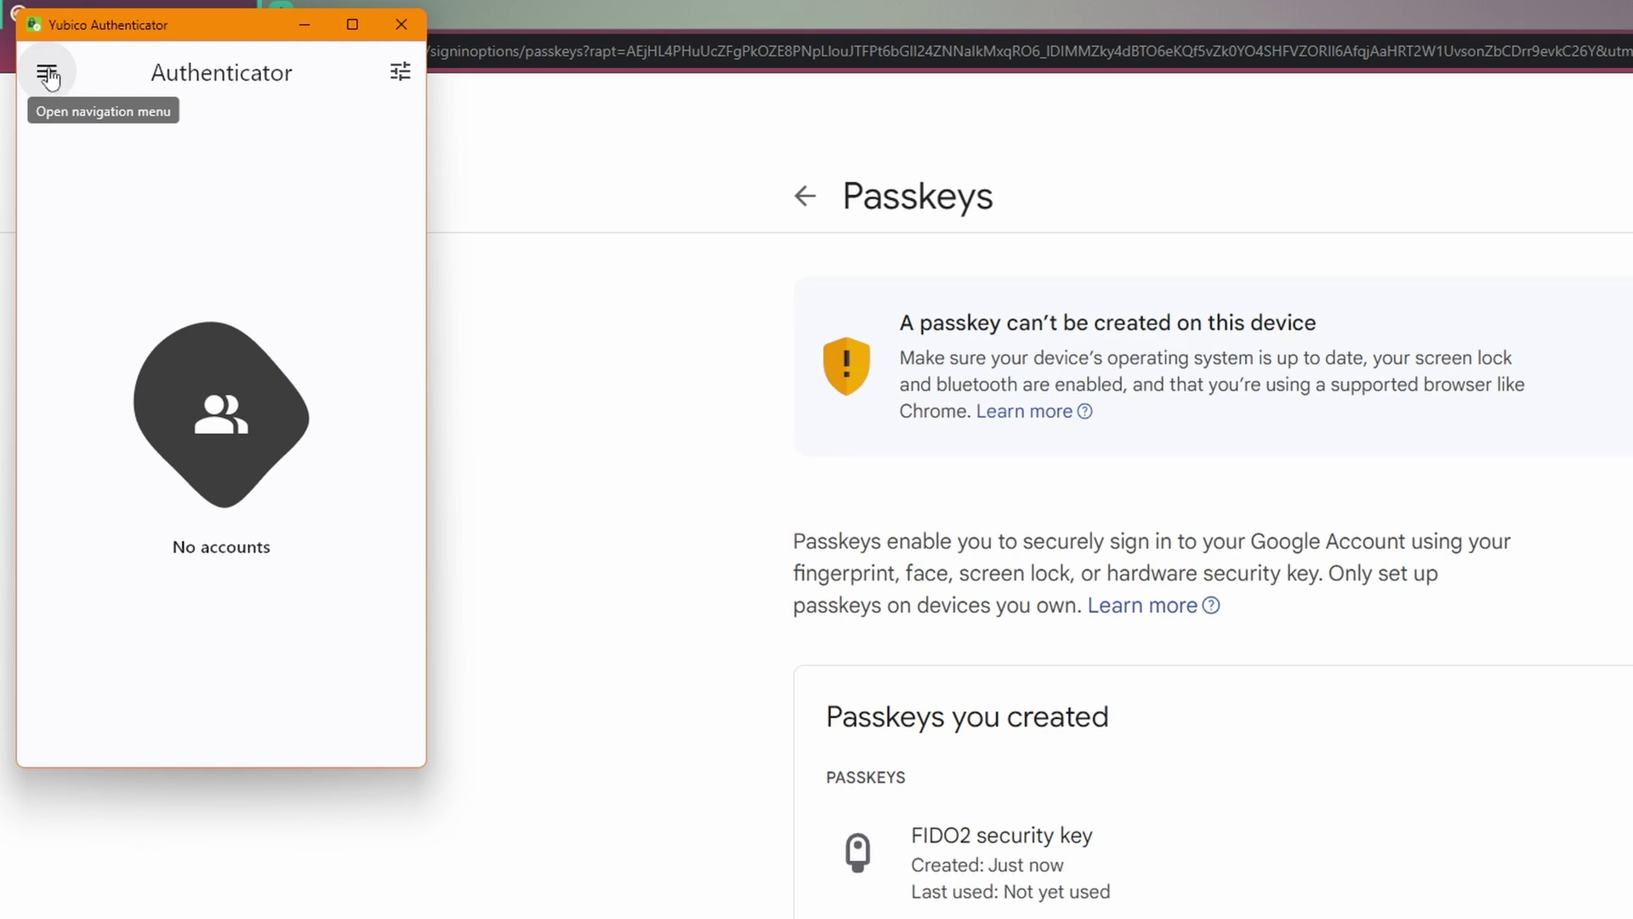
- Go to WebAuthn management in Yubico Authenticator, request elevated access, and unlock it with the YubiKey's FIDO2 PIN
left_click(47, 74)
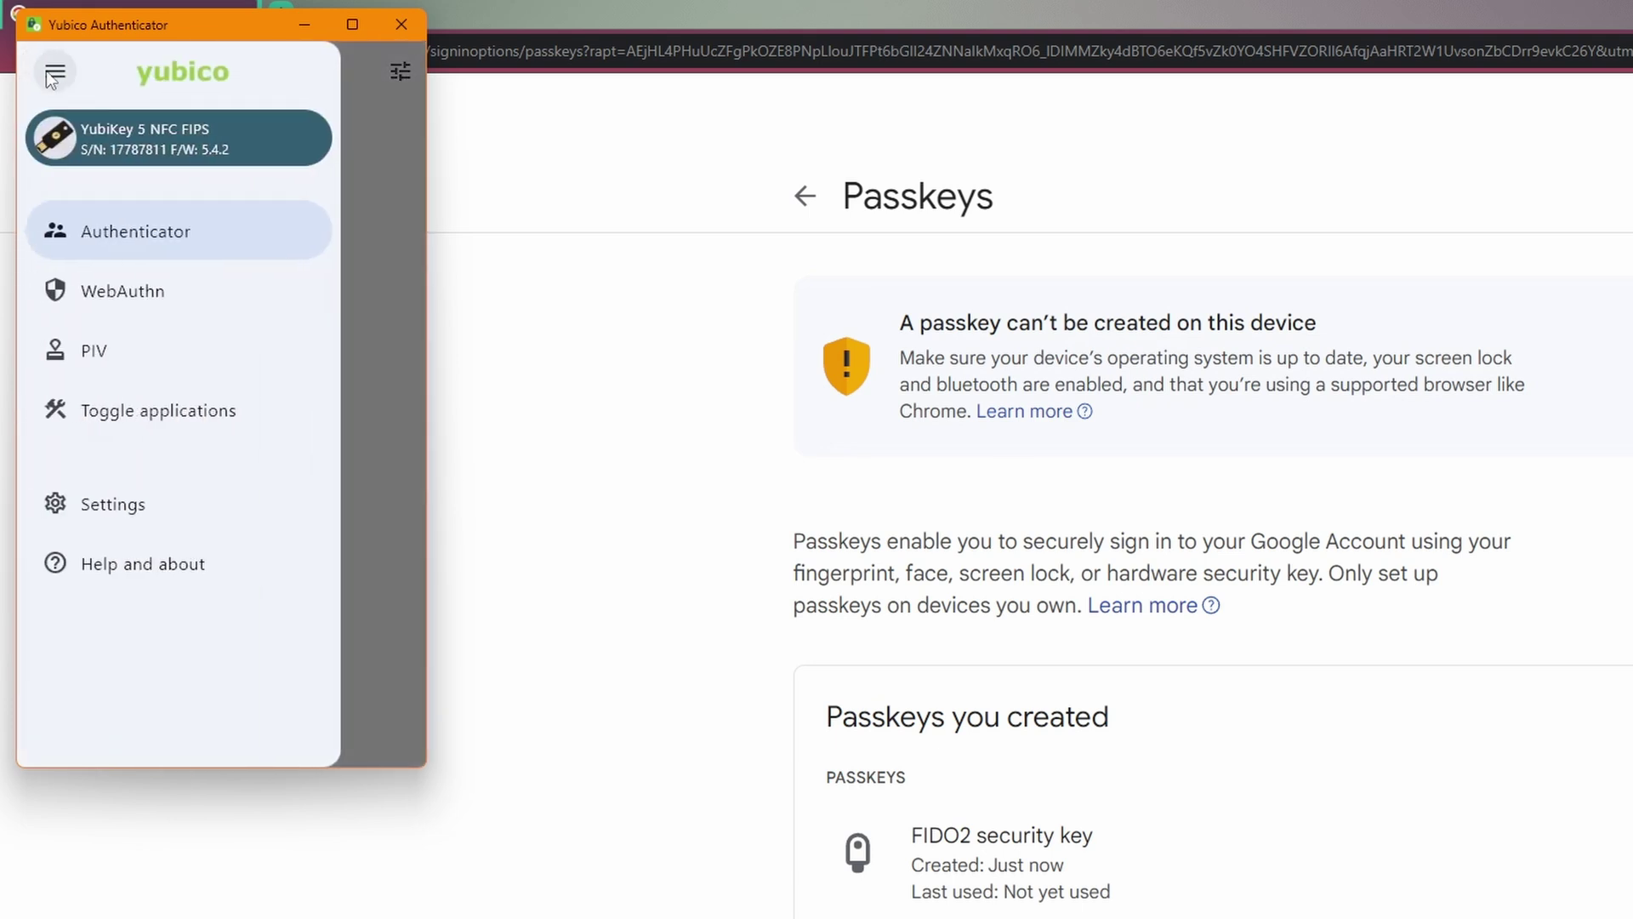
left_click(161, 304)
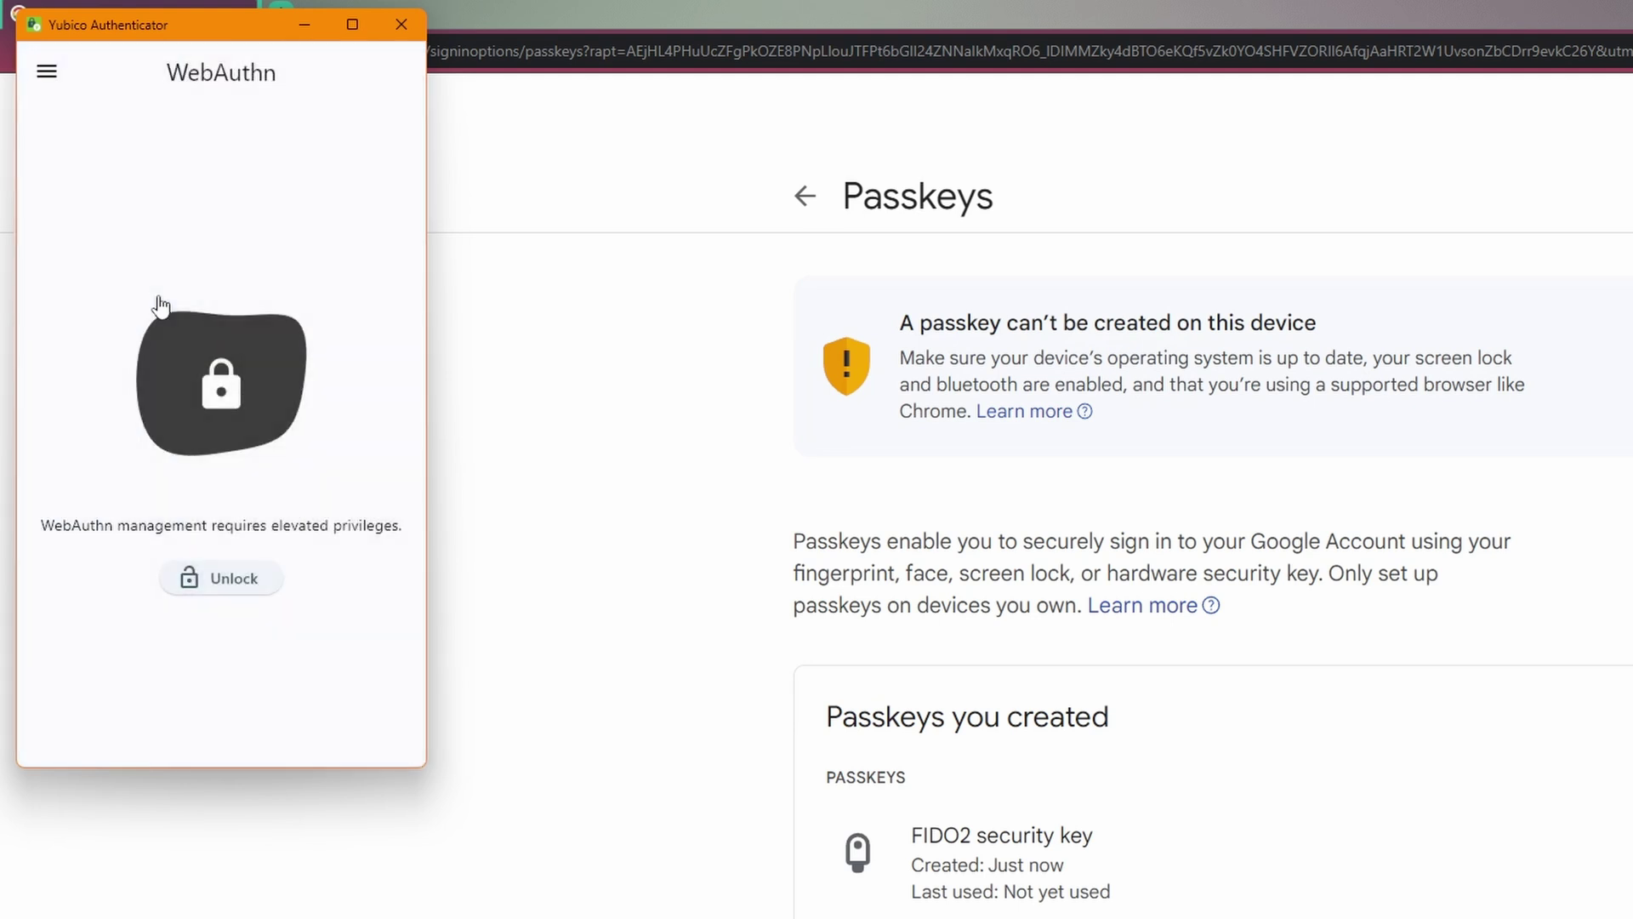
left_click(226, 586)
left_click(247, 585)
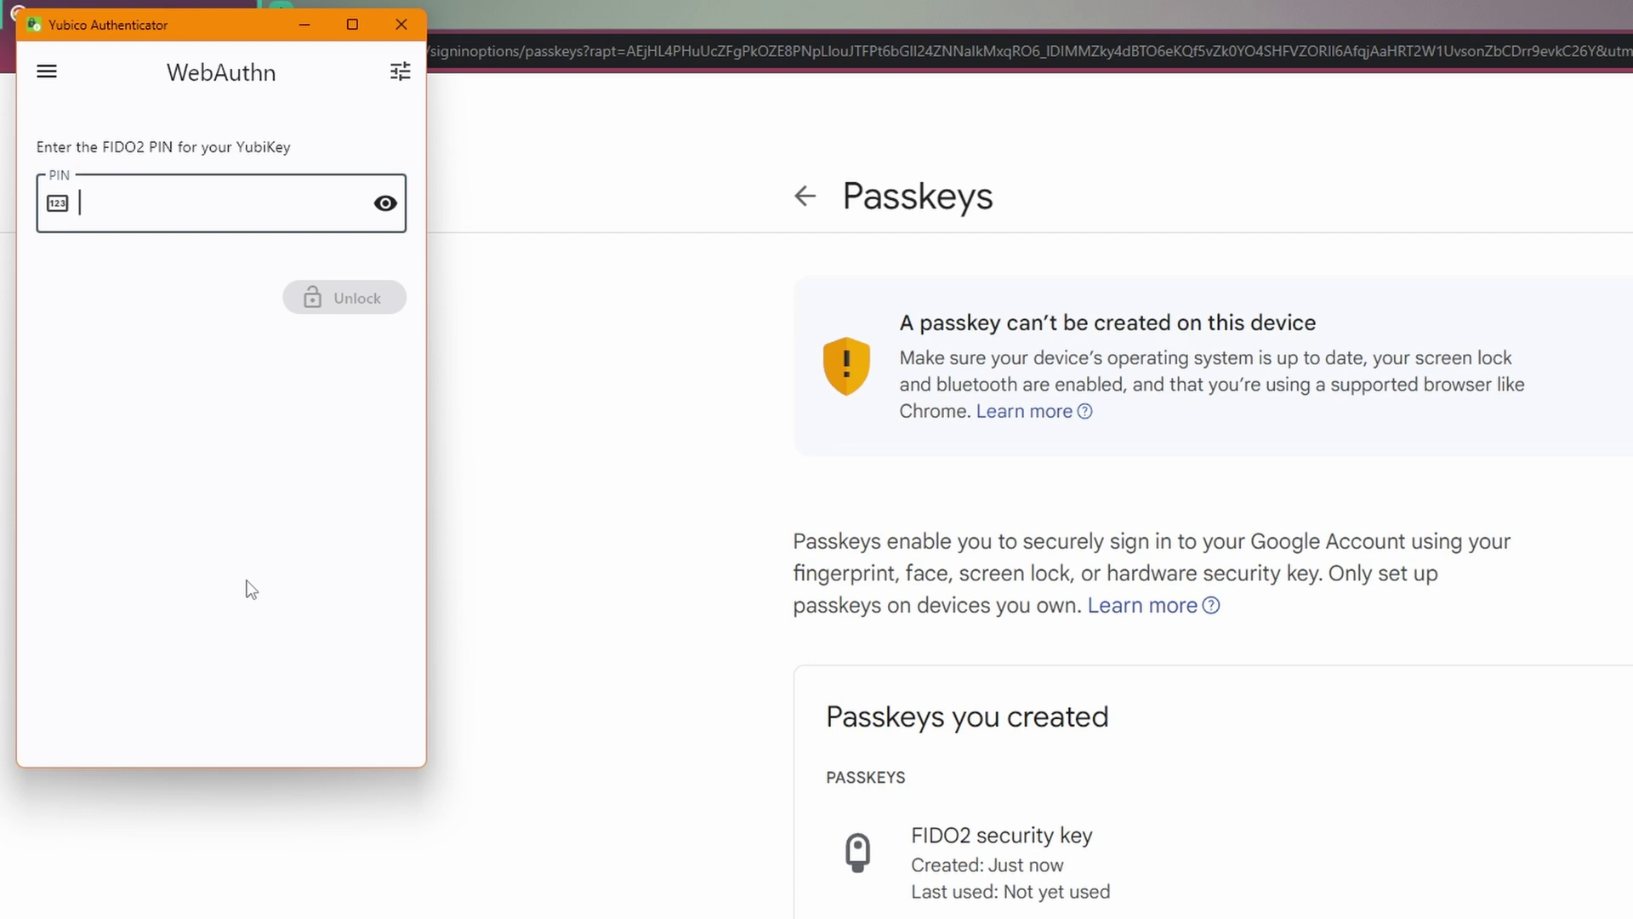
type("••••••")
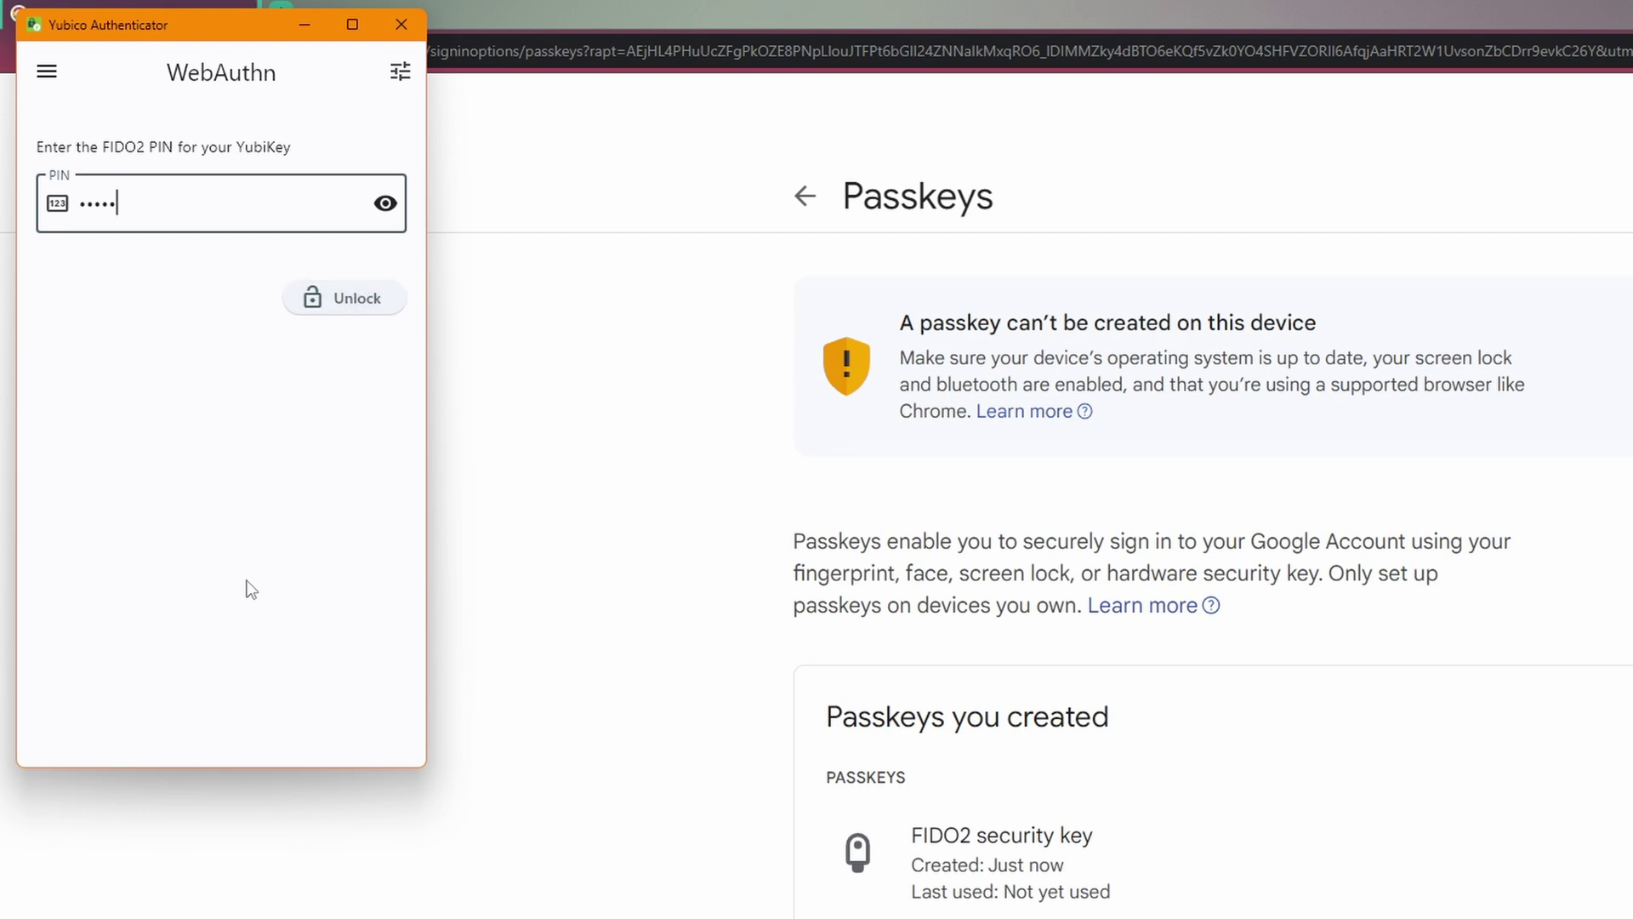
key("Return")
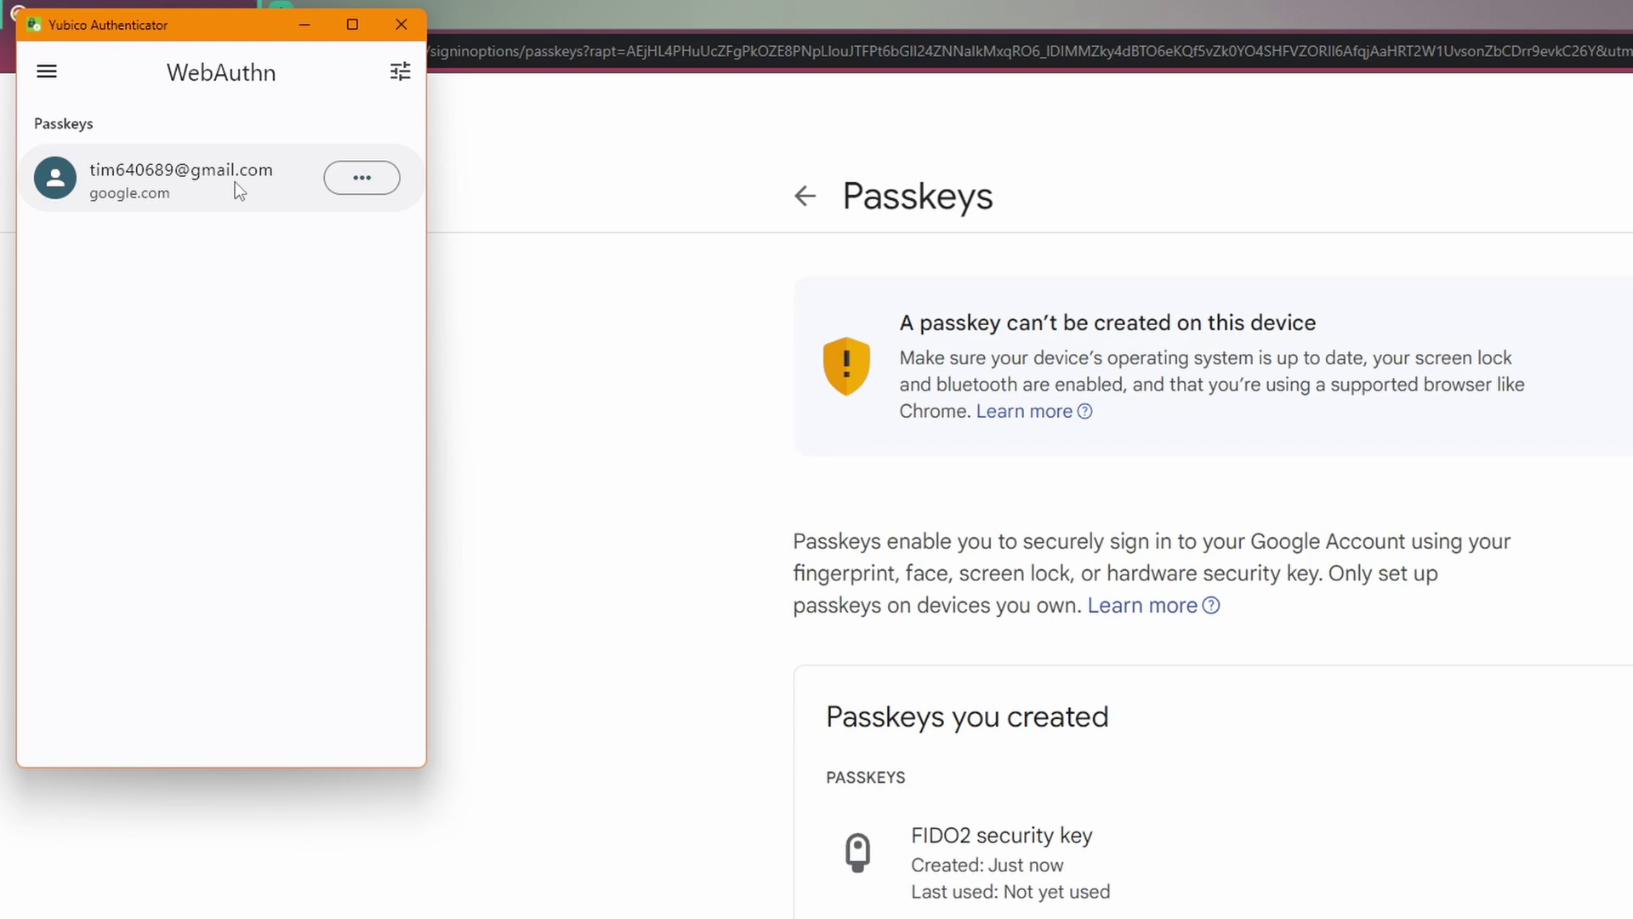
- Examine the actions available for the google.com passkey, close its details, and return to the Authenticator accounts view
left_click(366, 180)
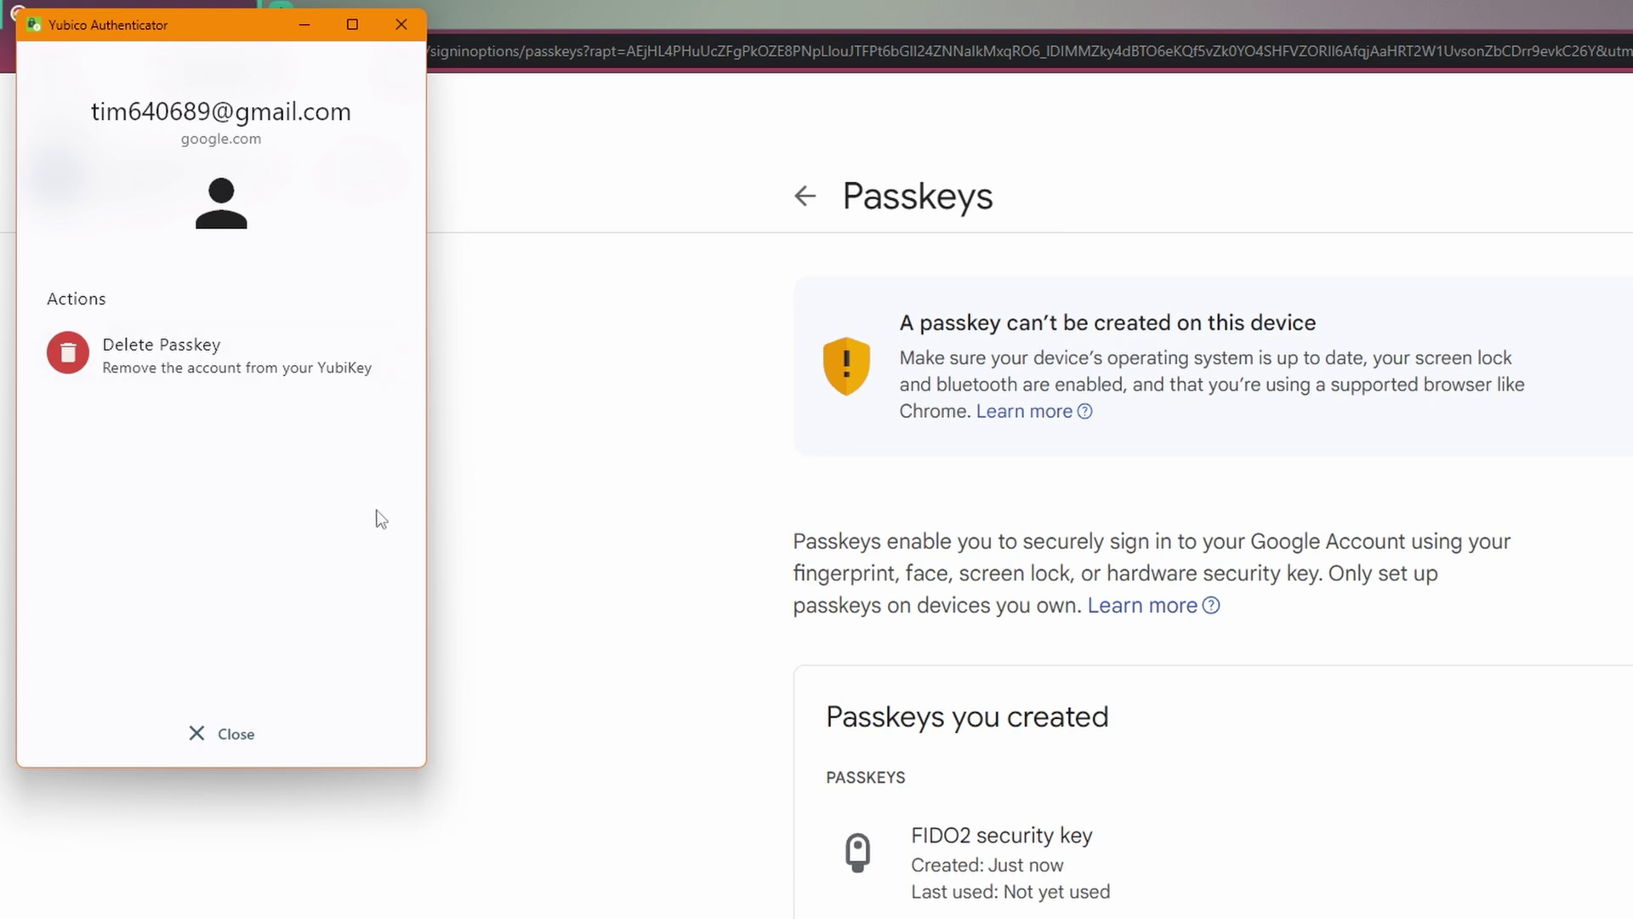
left_click(228, 737)
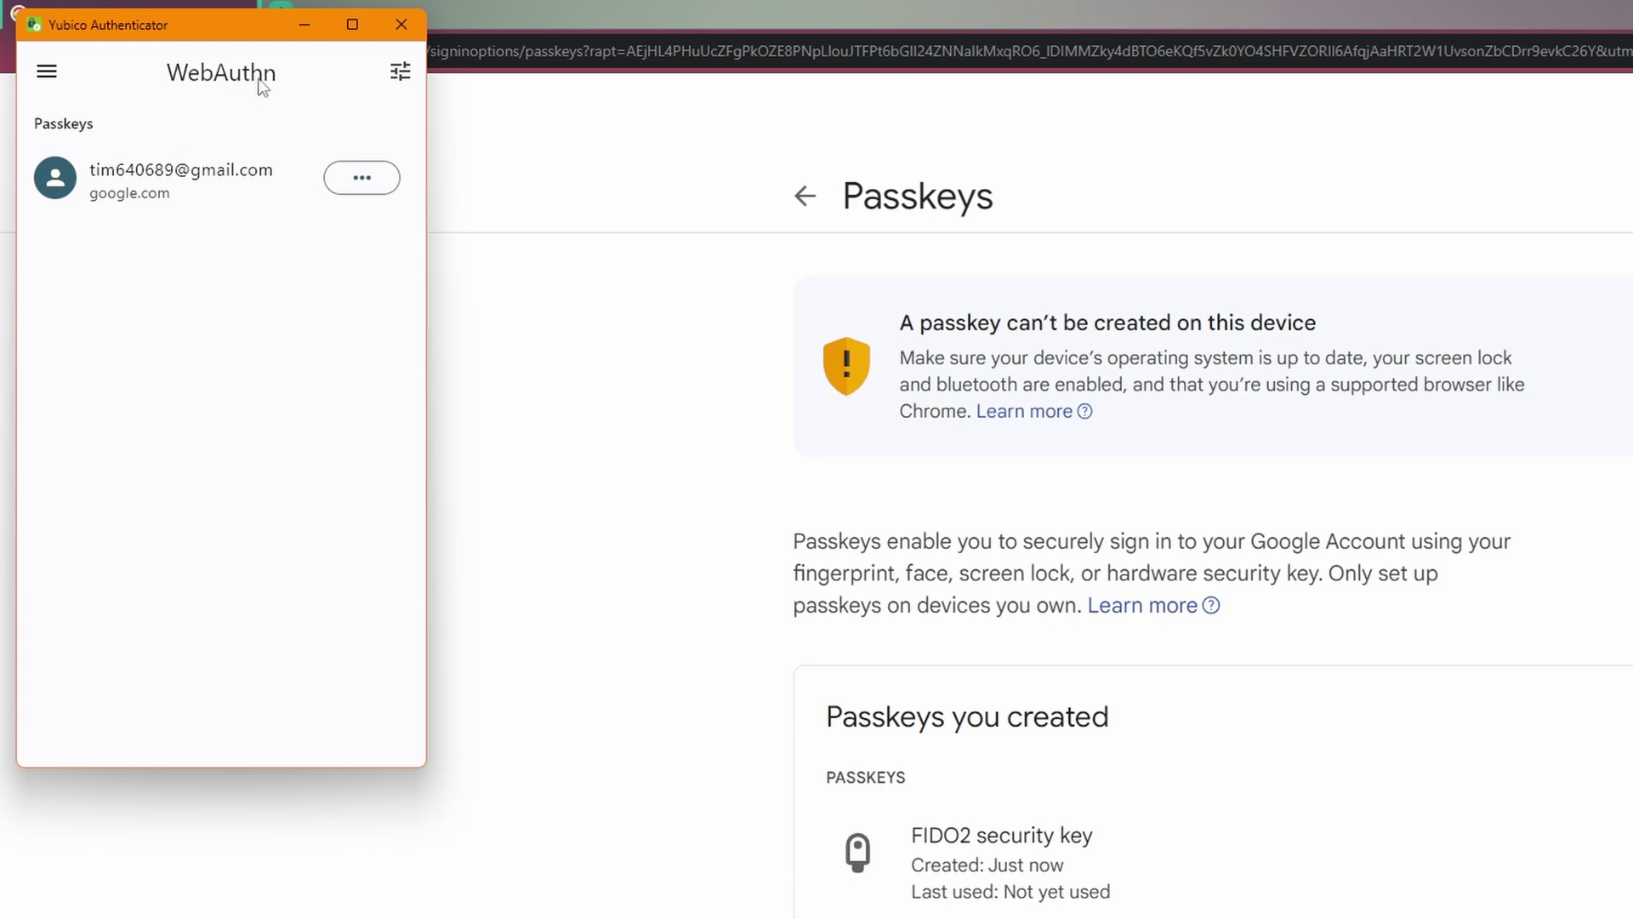
left_click(48, 75)
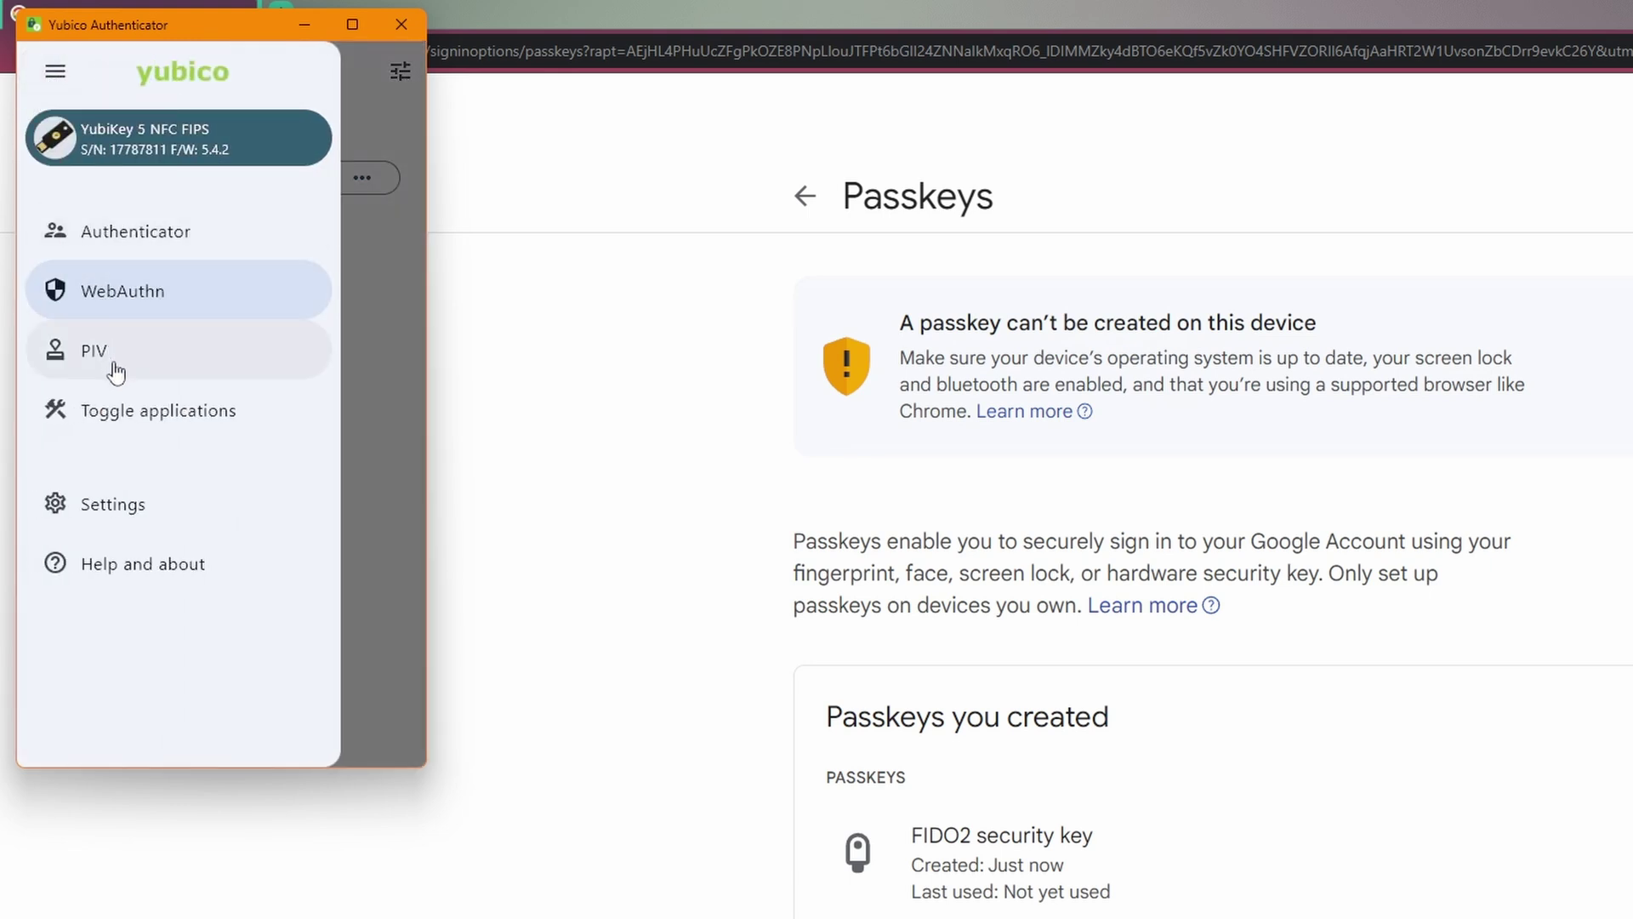
left_click(151, 233)
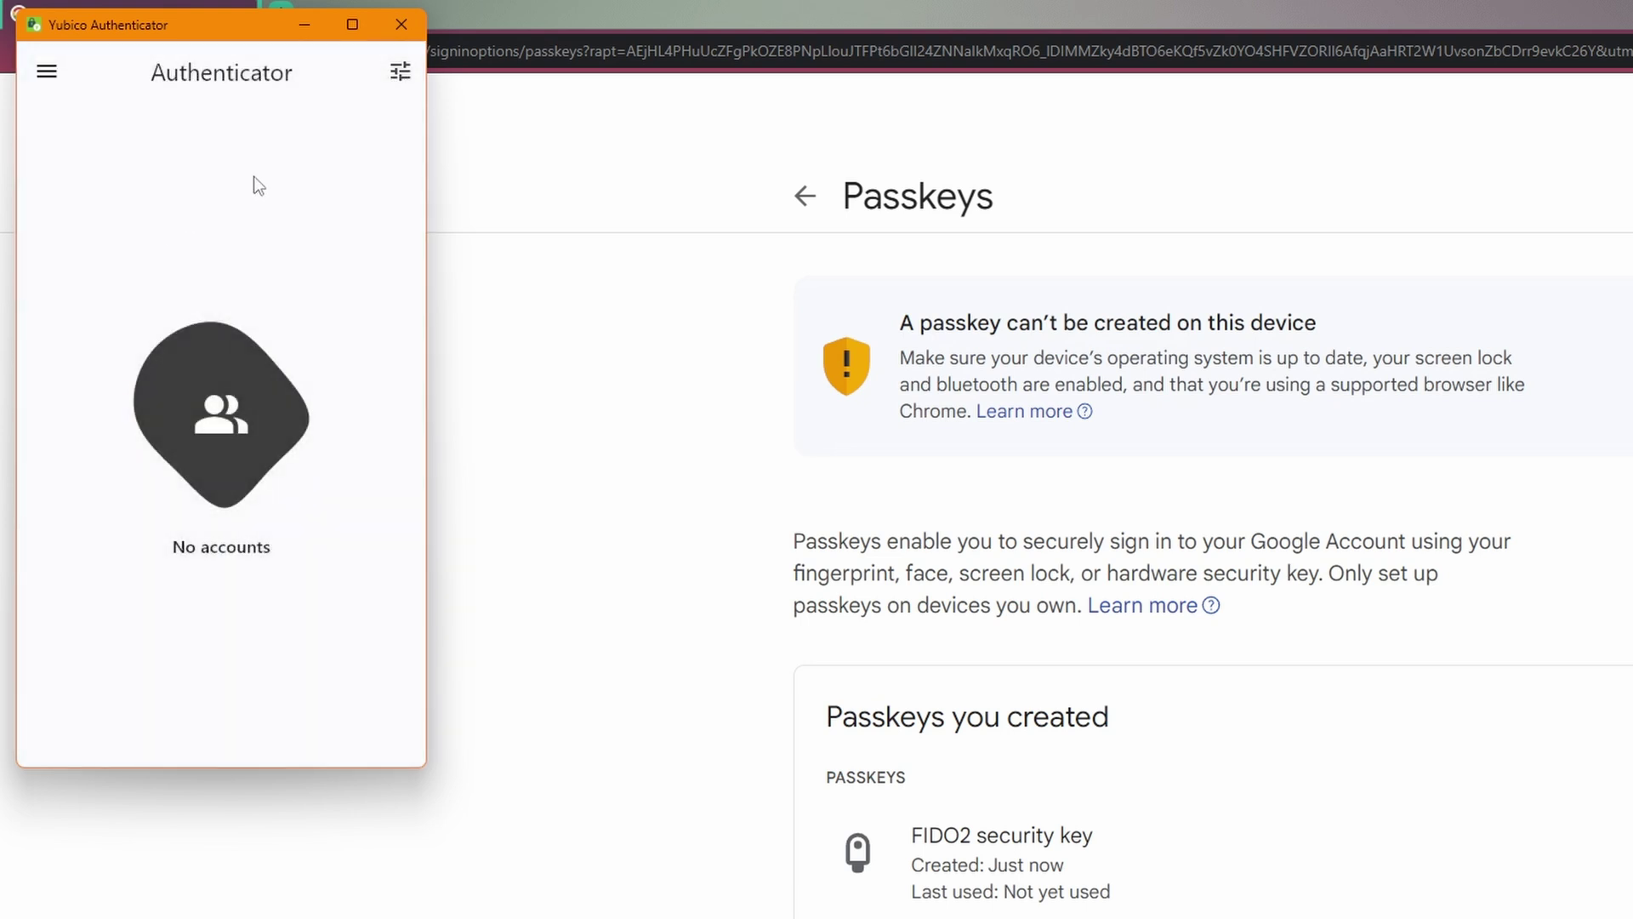
left_click(45, 81)
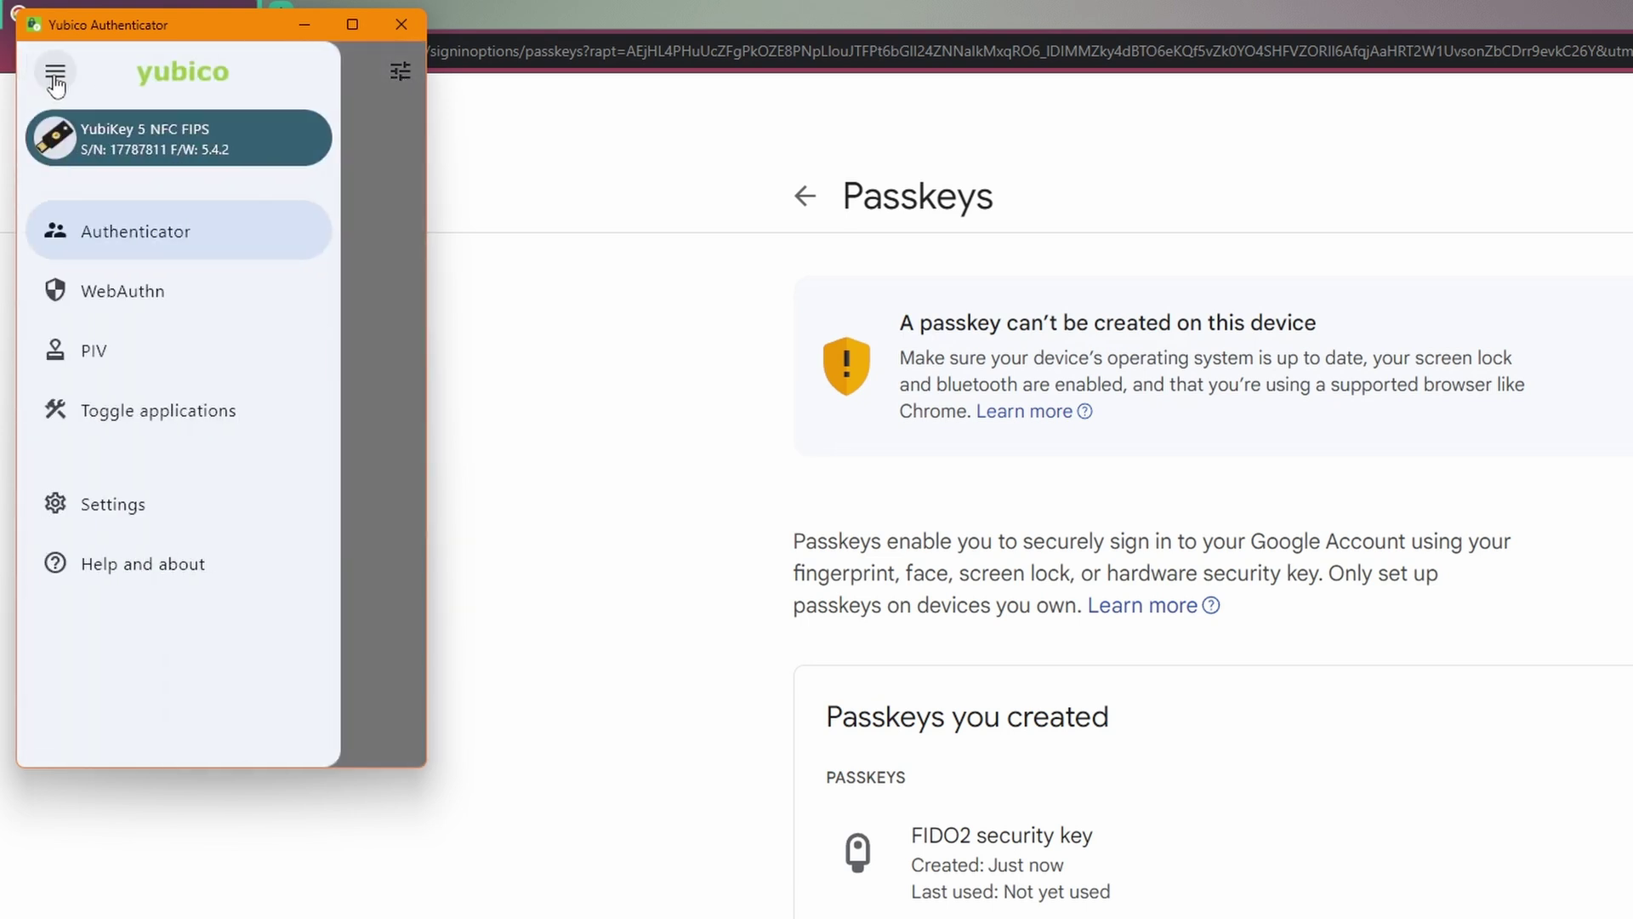
left_click(54, 78)
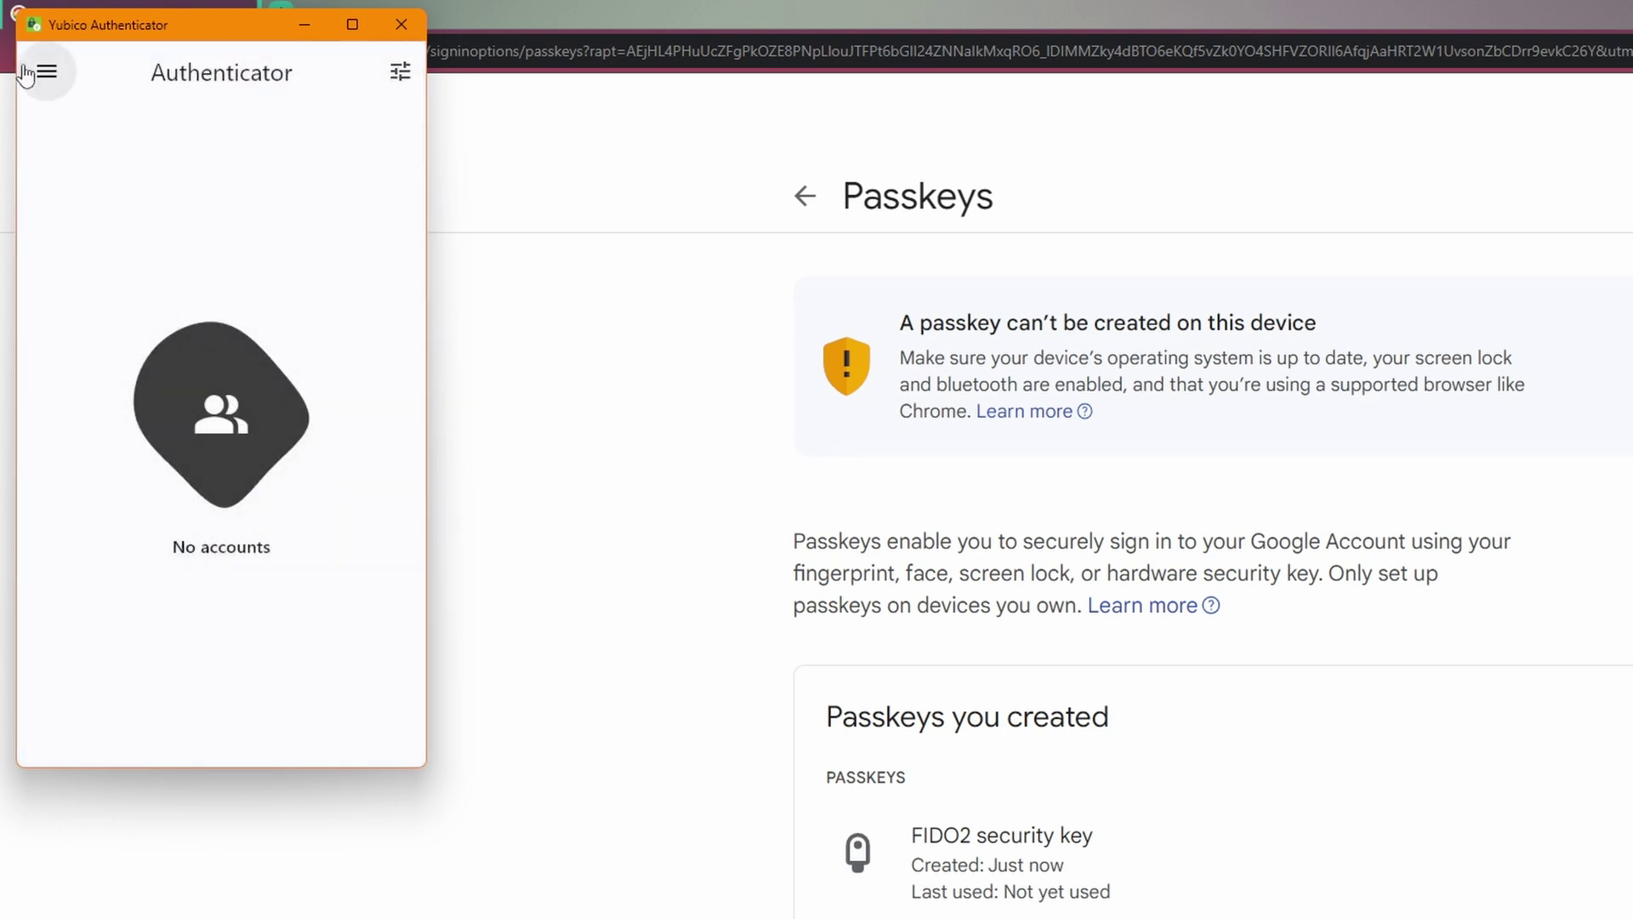
left_click(46, 76)
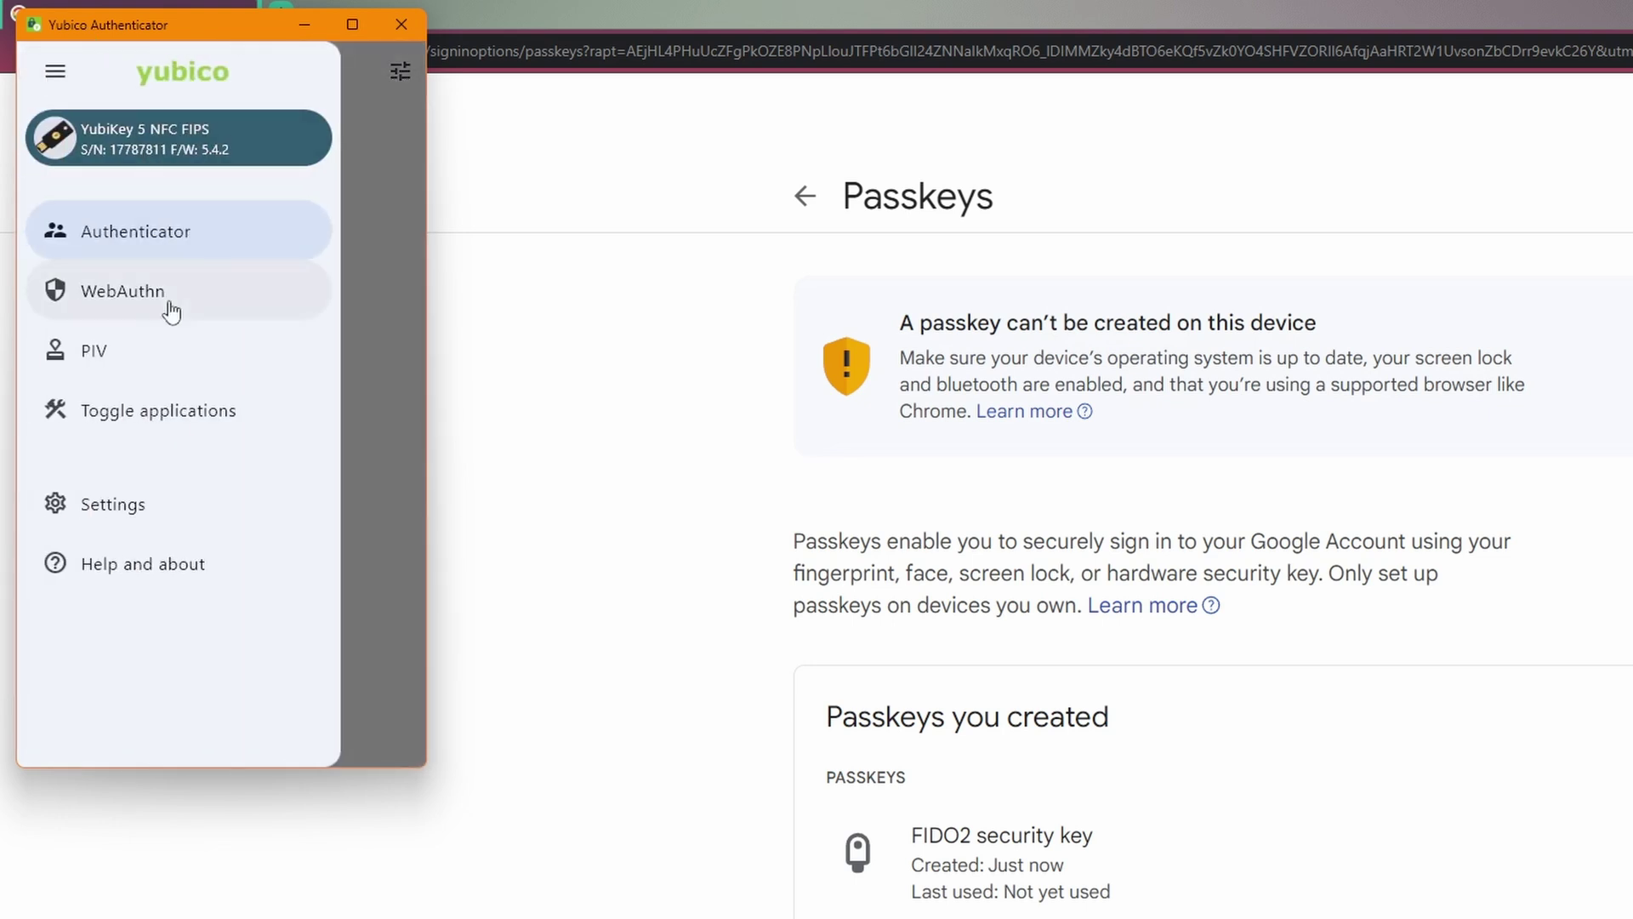
left_click(177, 243)
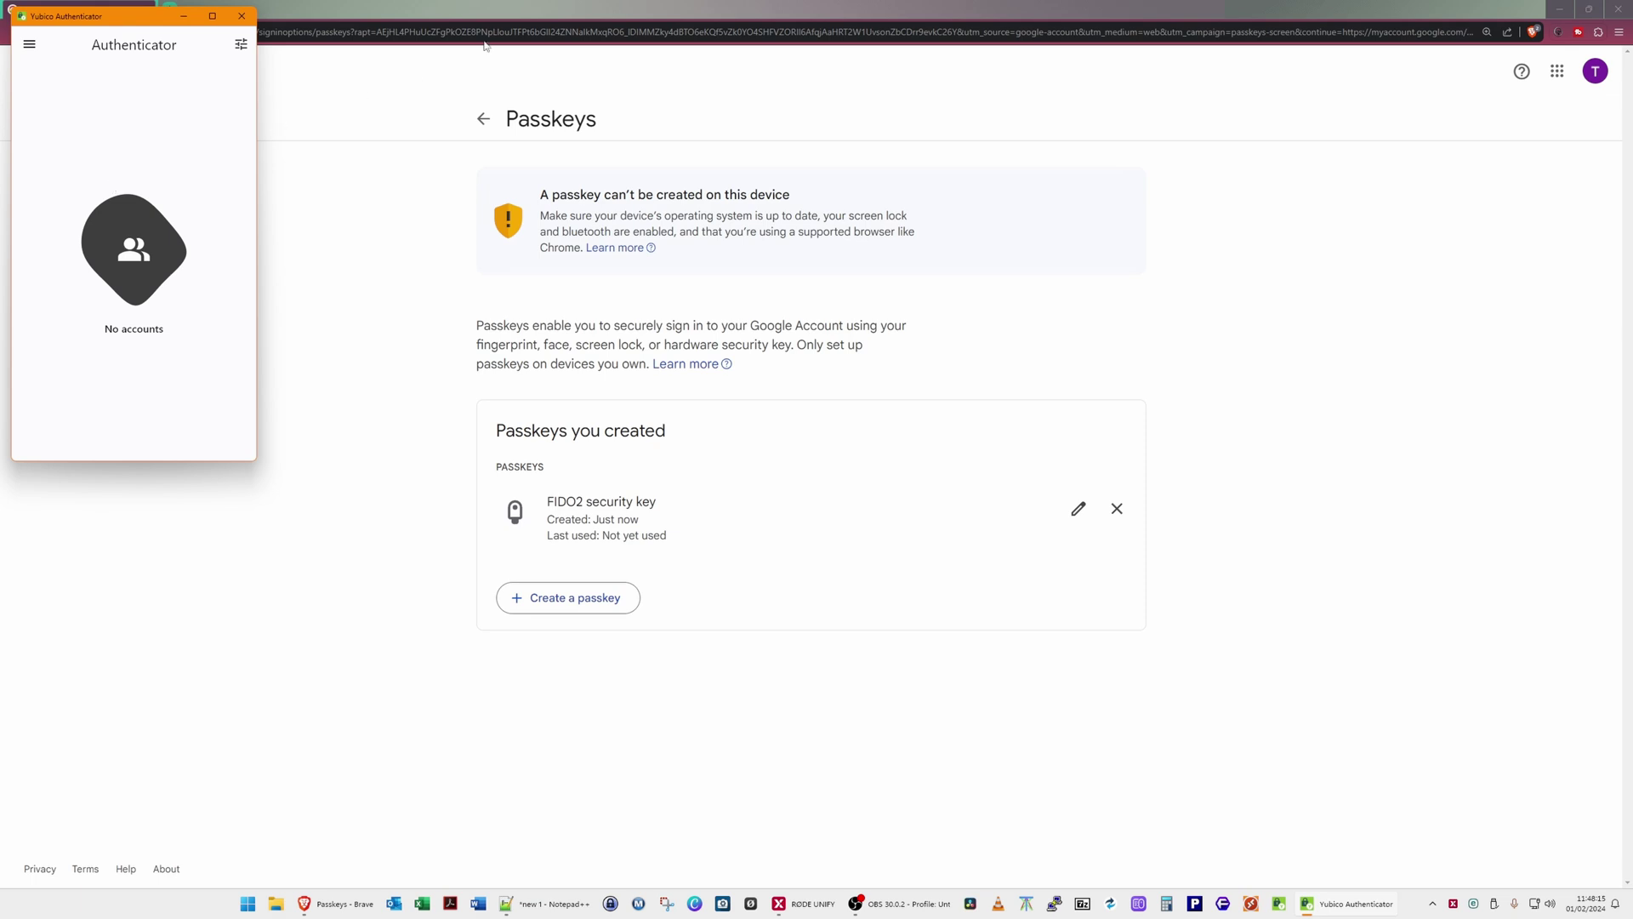
- Dismiss the Yubico Authenticator window and sign out of the Google Account in the browser
left_click(191, 17)
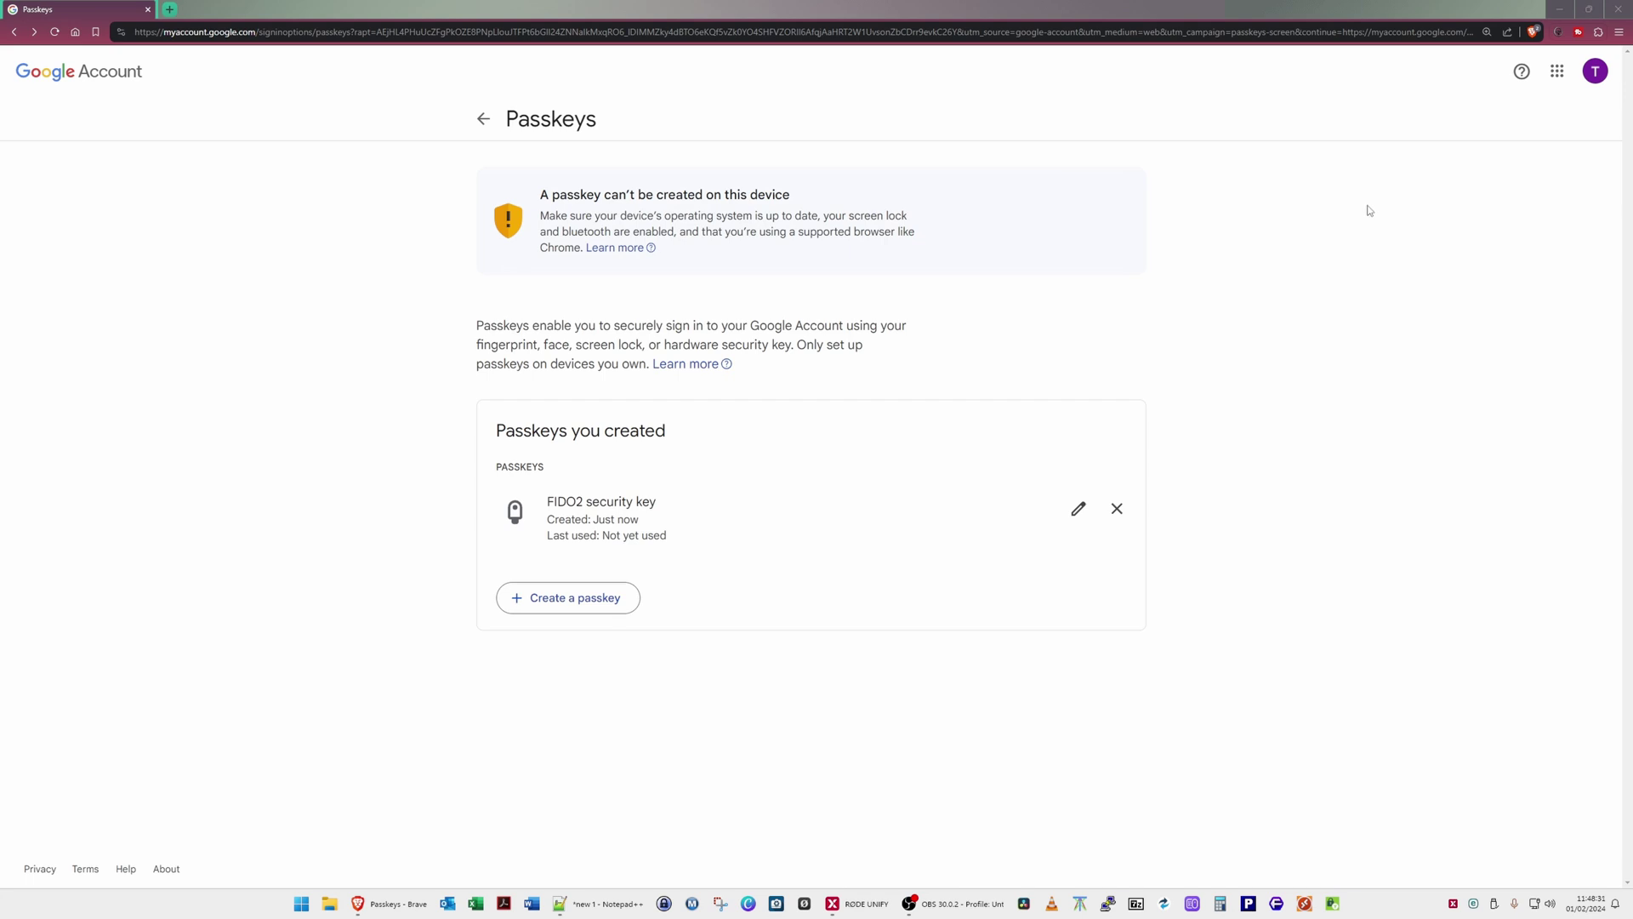
left_click(1597, 73)
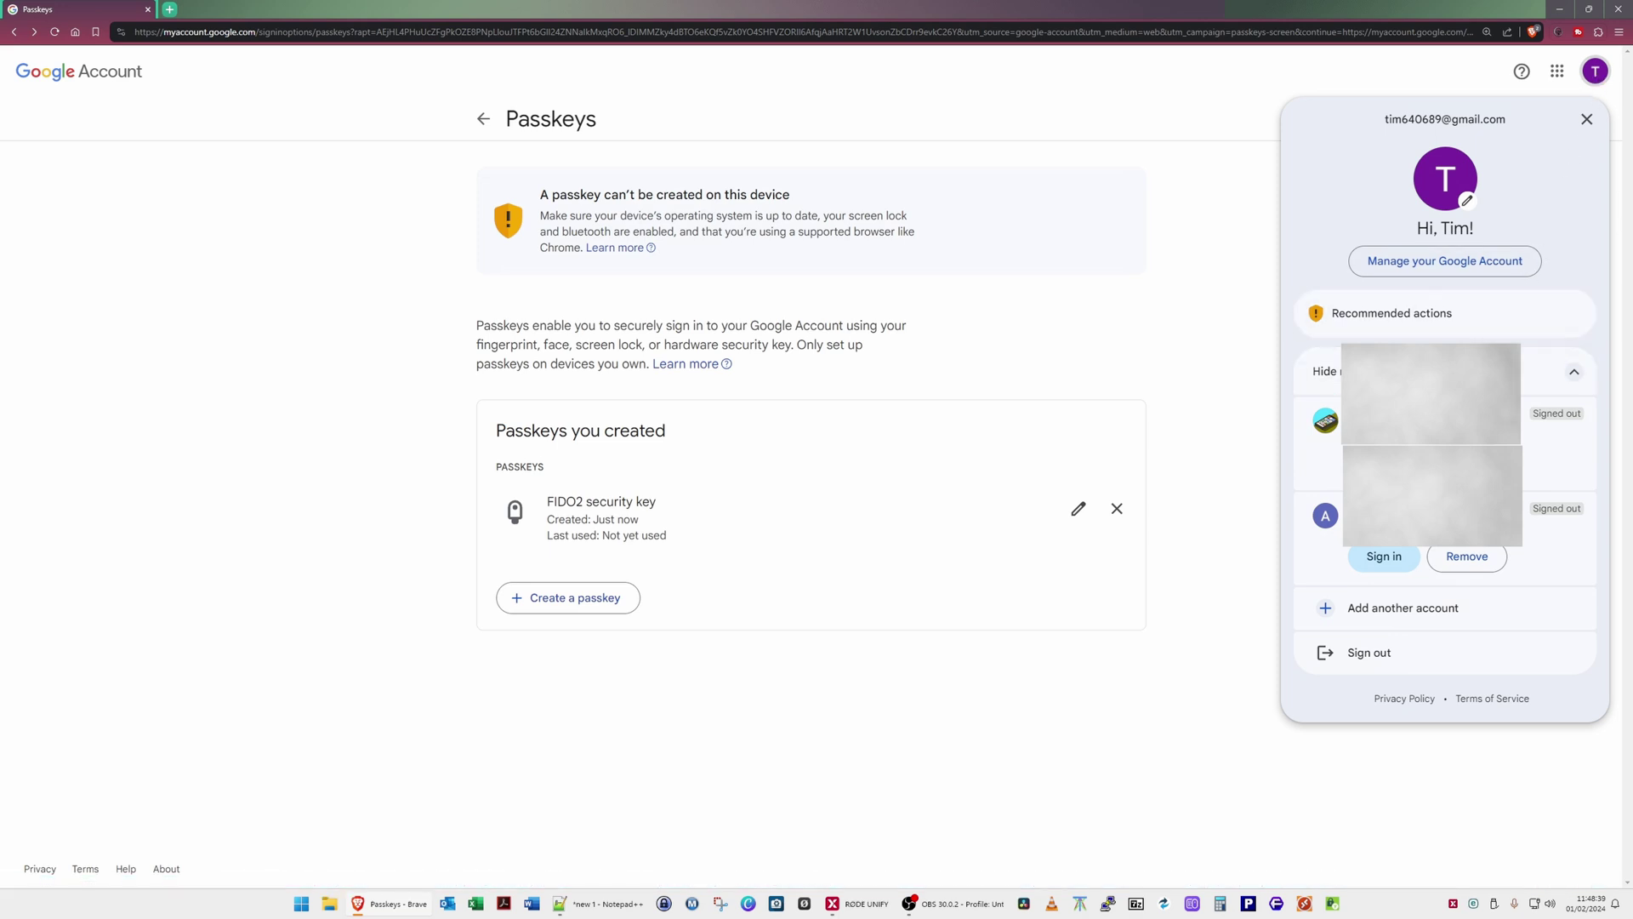
left_click(1369, 653)
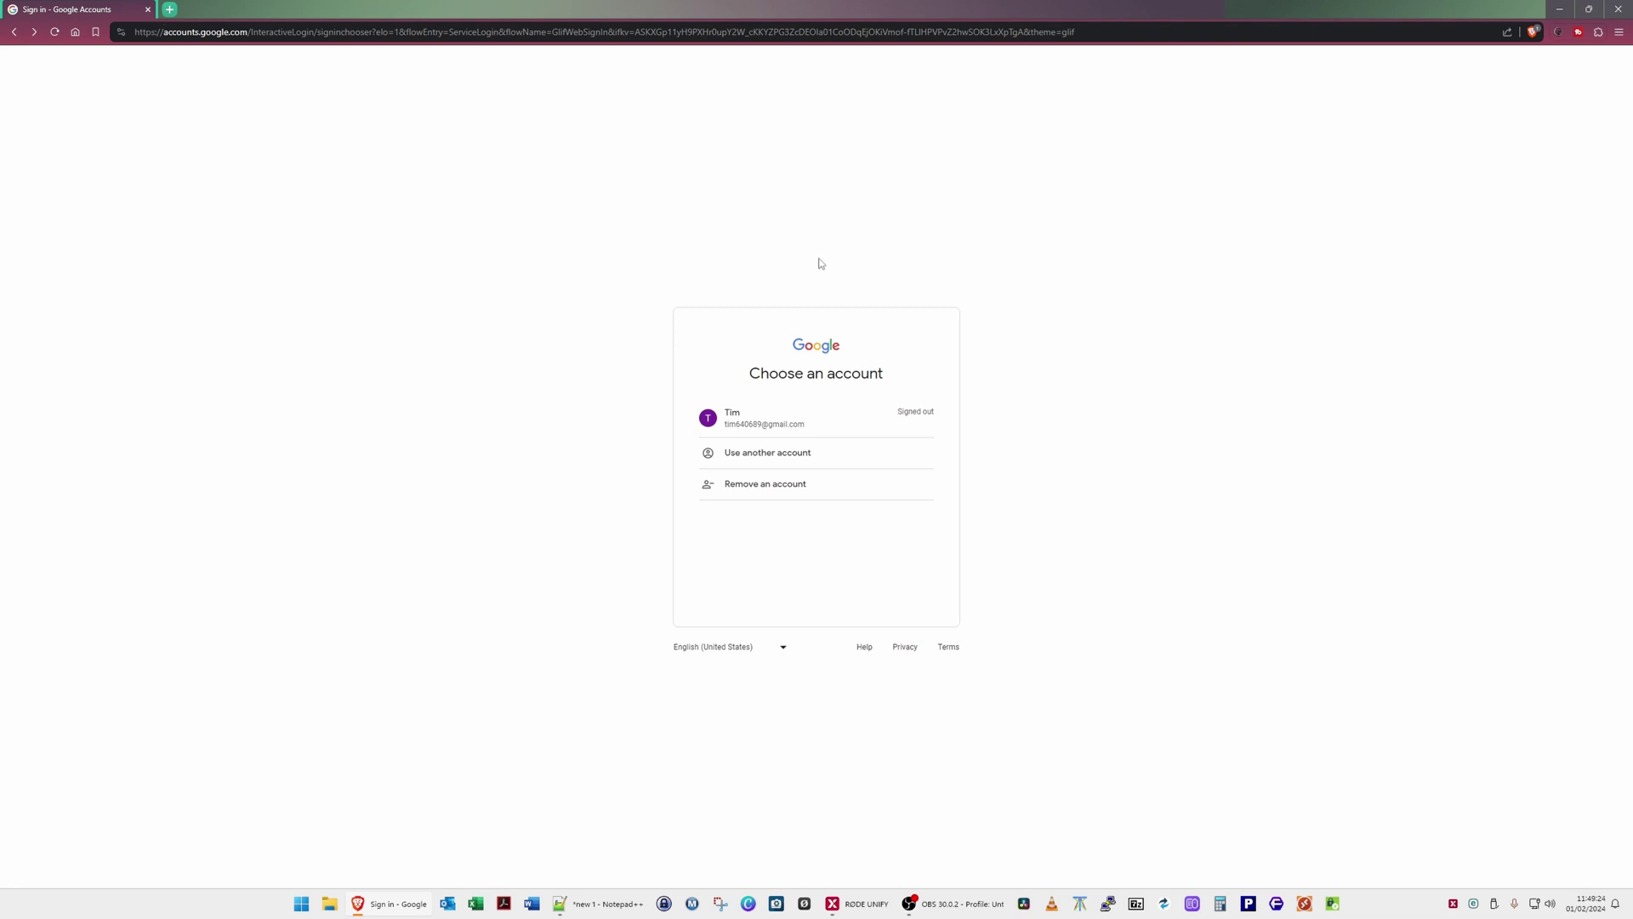
- Sign back in to the signed-out Google Account with its passkey, entering the security key PIN
left_click(759, 426)
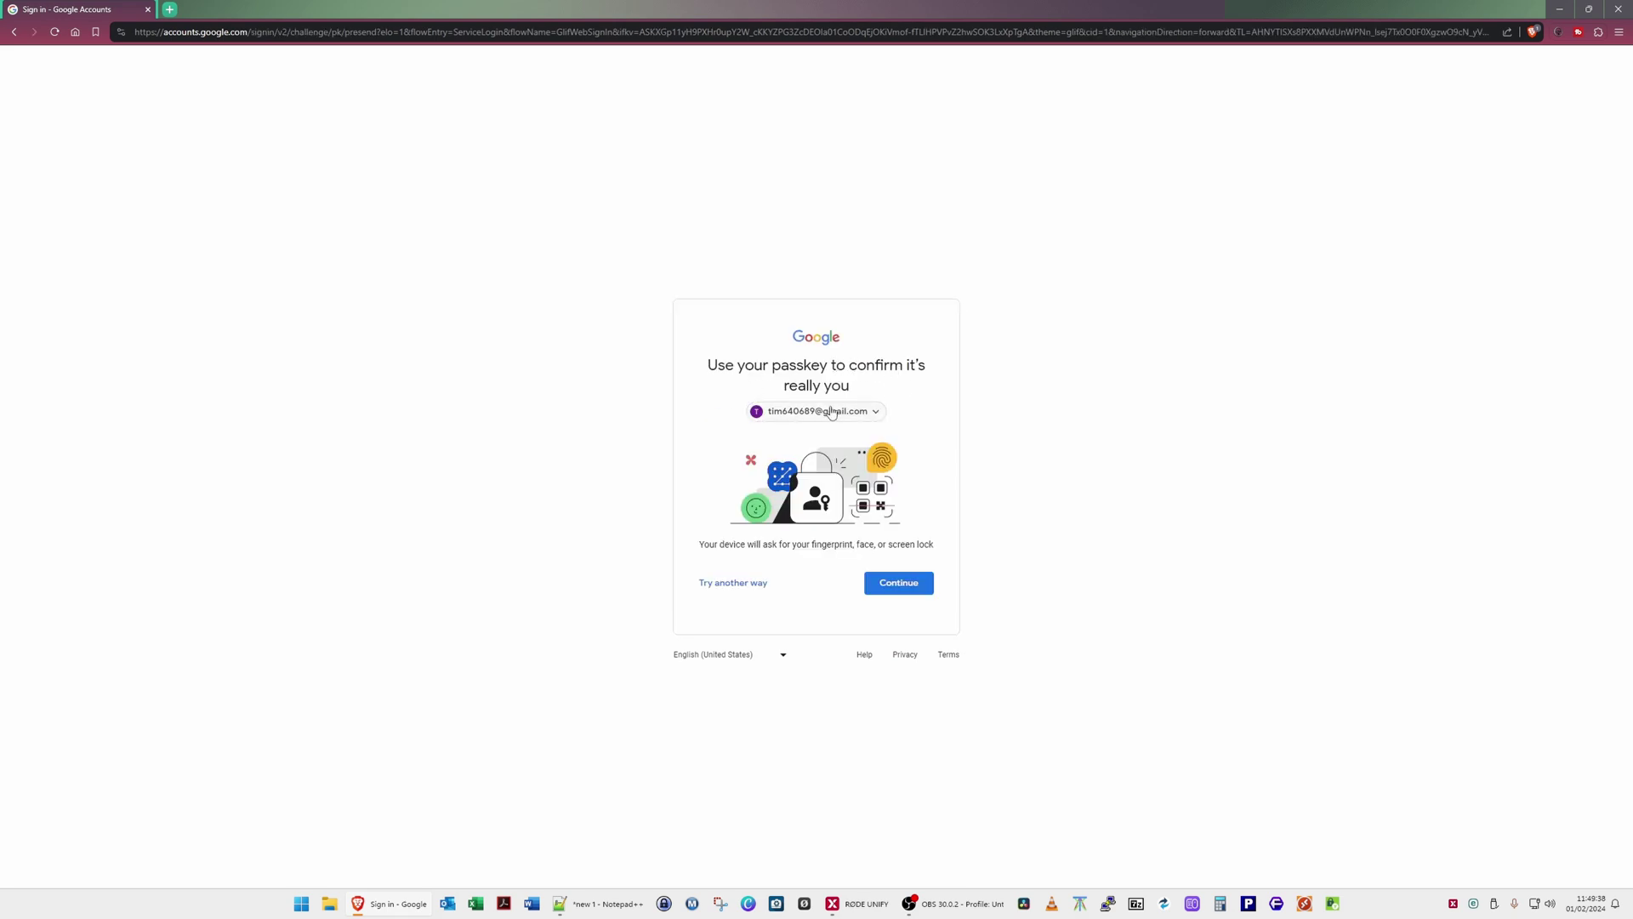
left_click(900, 591)
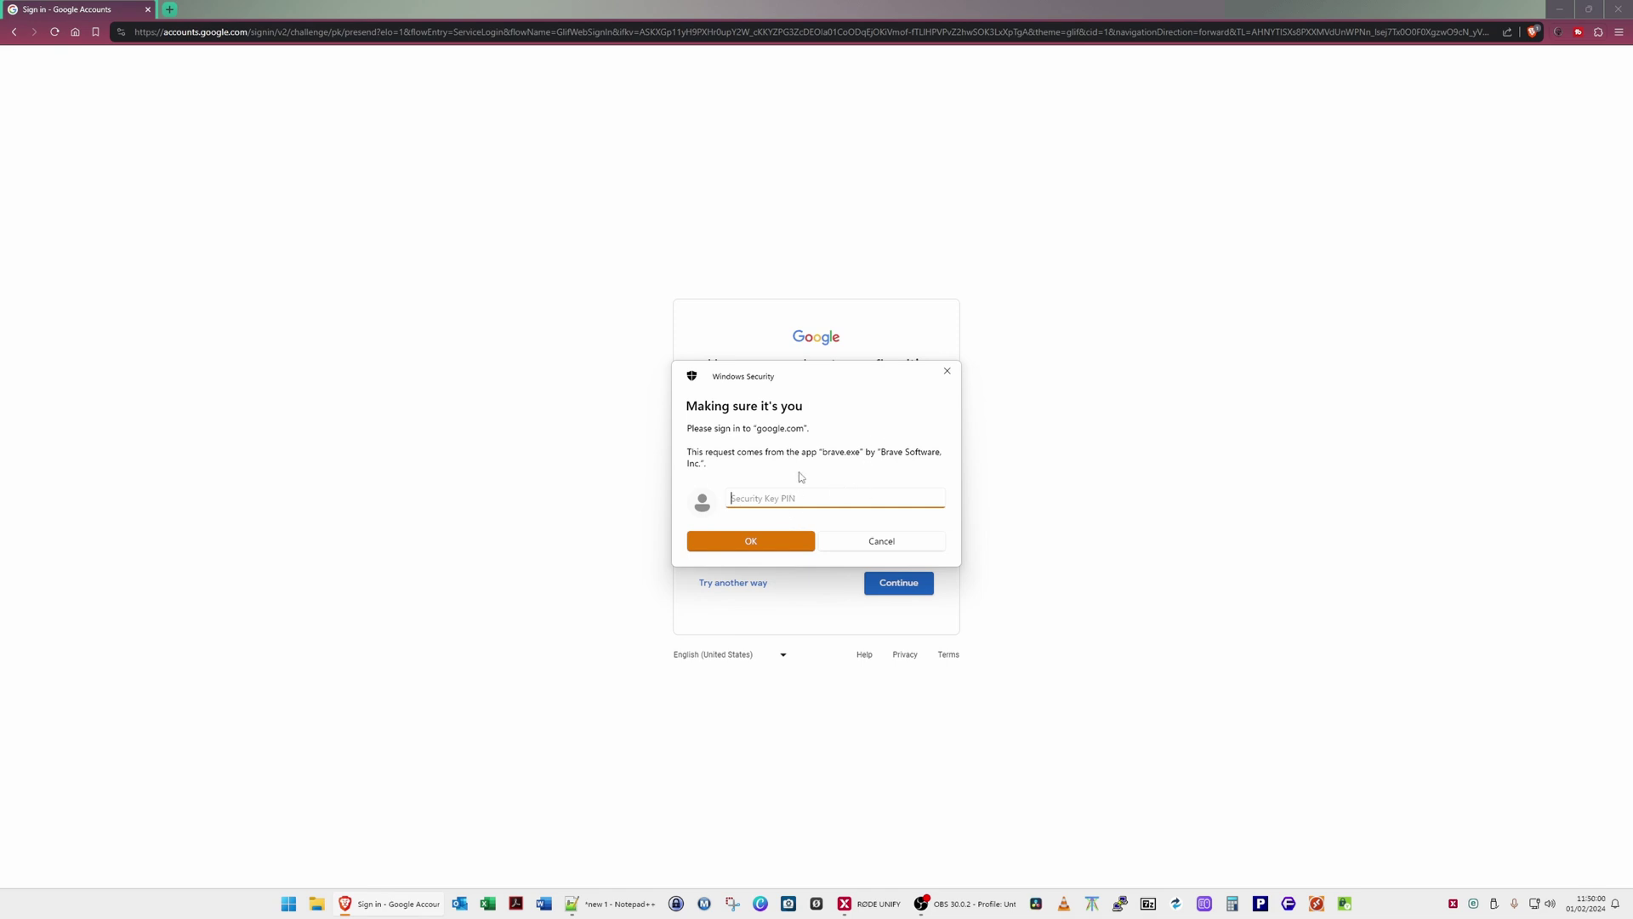
type("••••••")
key("Return")
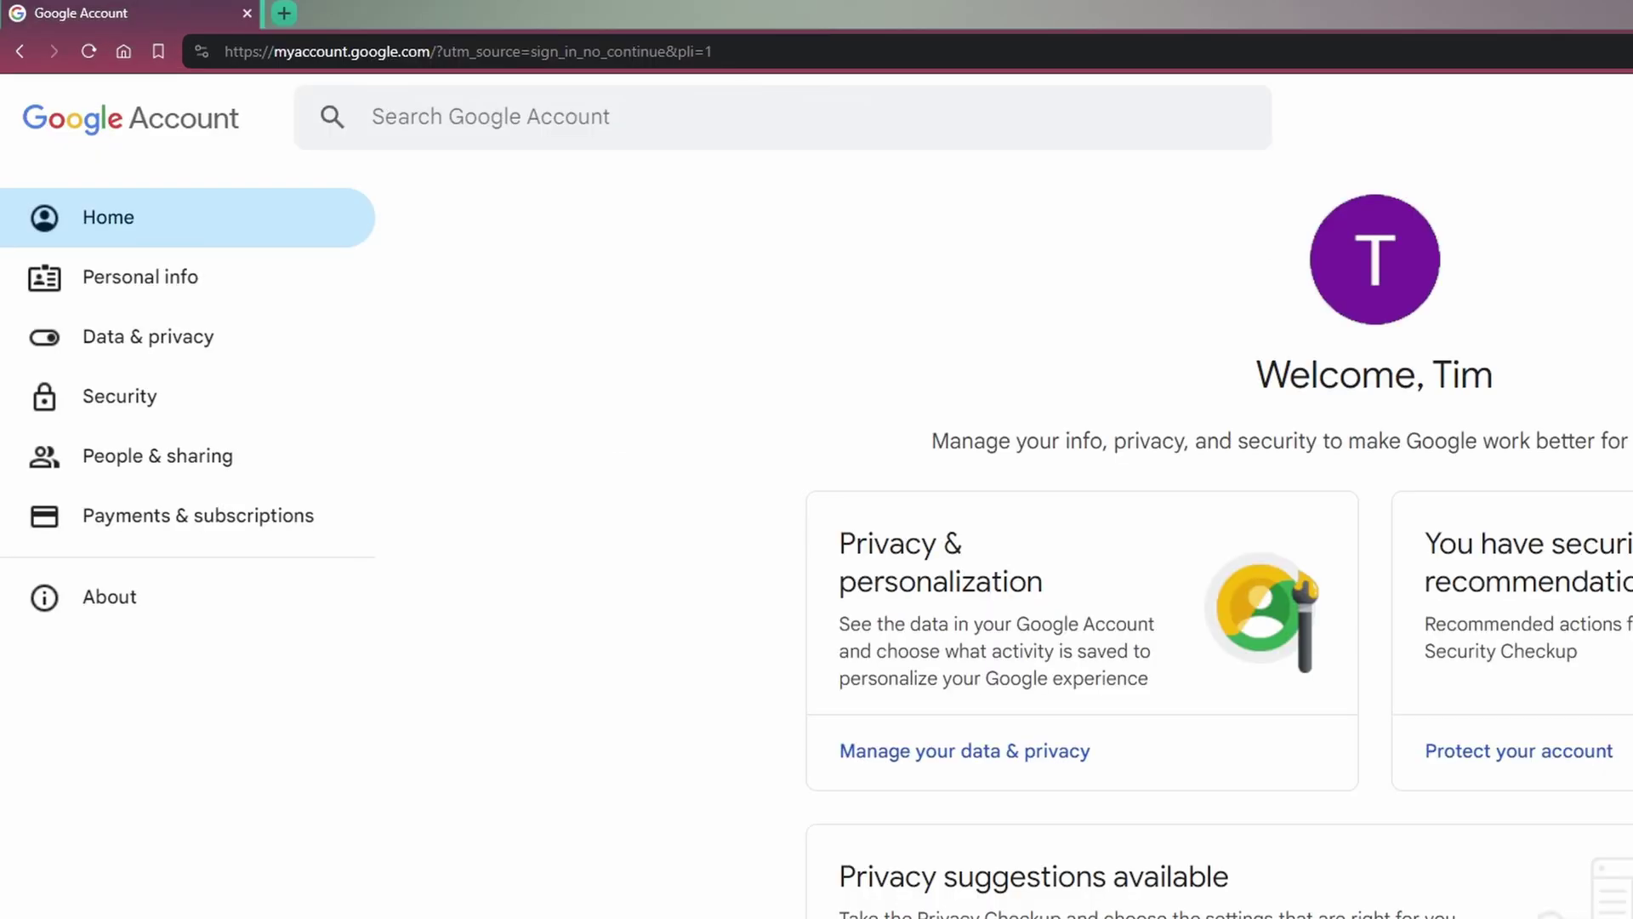
- Switch to Yubico Authenticator, unlock WebAuthn management with the FIDO2 PIN to check the stored passkeys, and return to the Authenticator accounts view
left_click(56, 81)
left_click(138, 316)
left_click(242, 596)
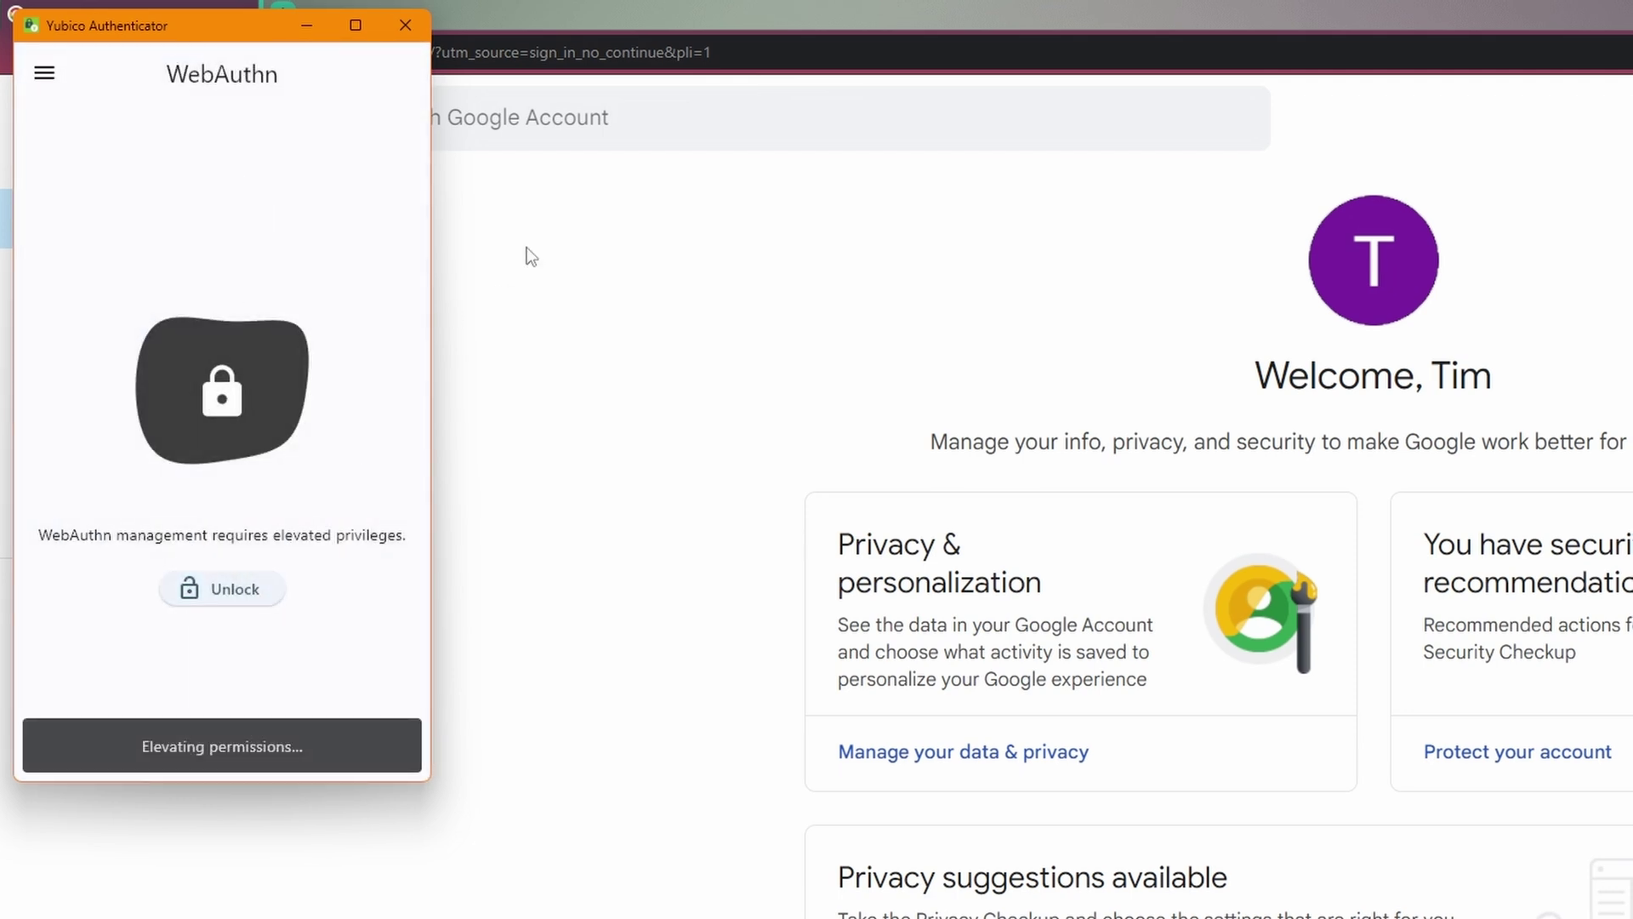
type("••••••")
key("Return")
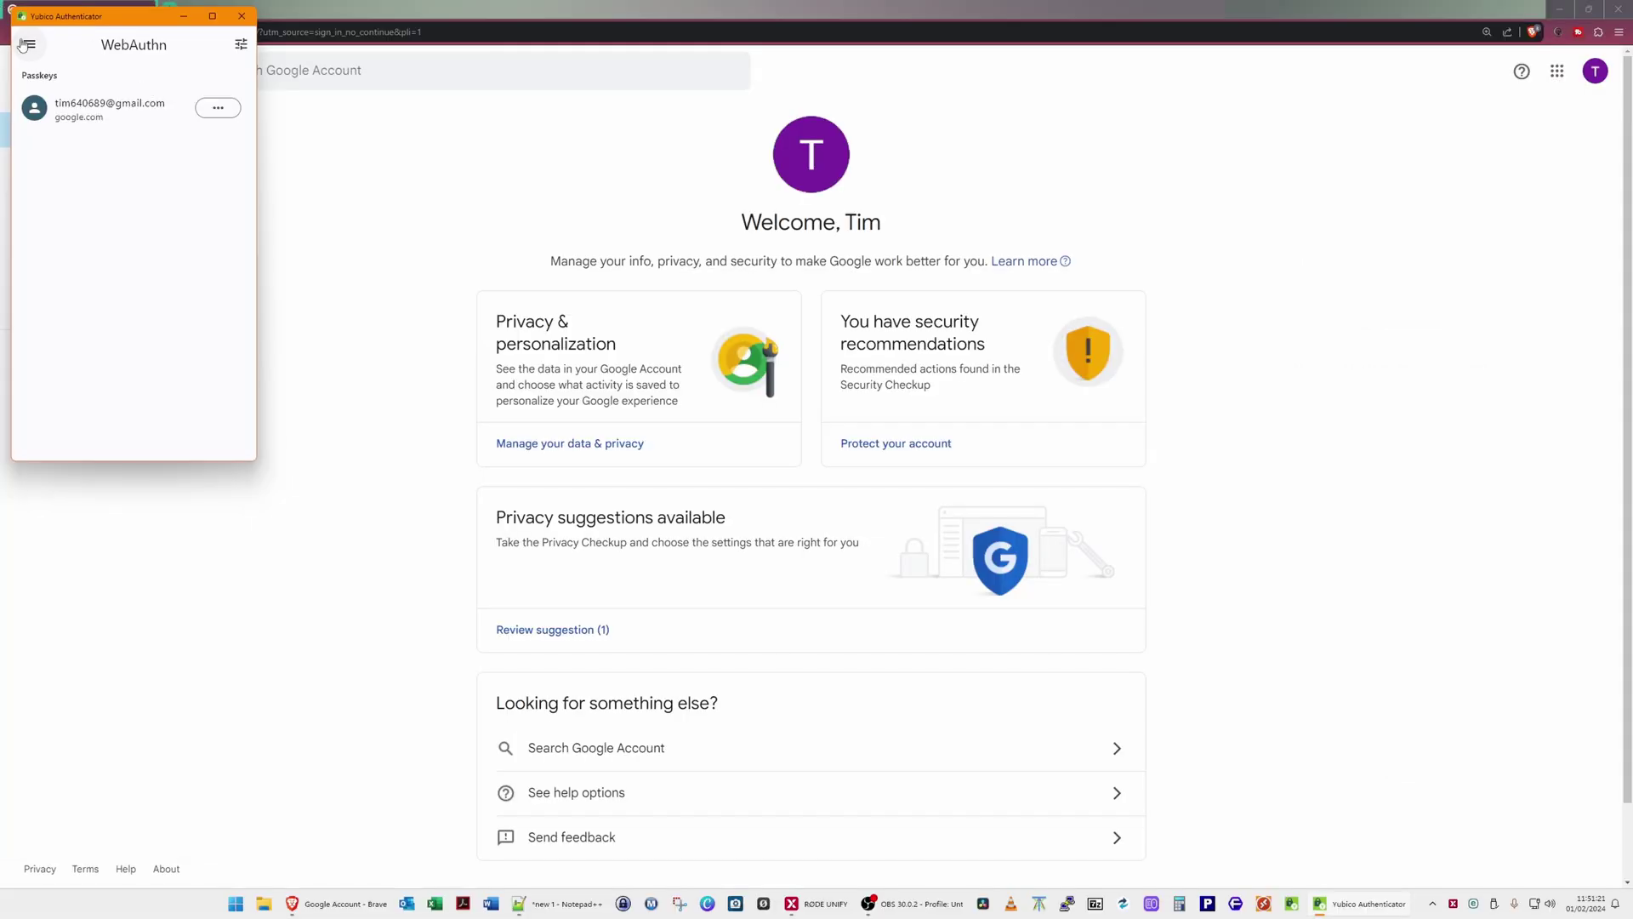
left_click(31, 45)
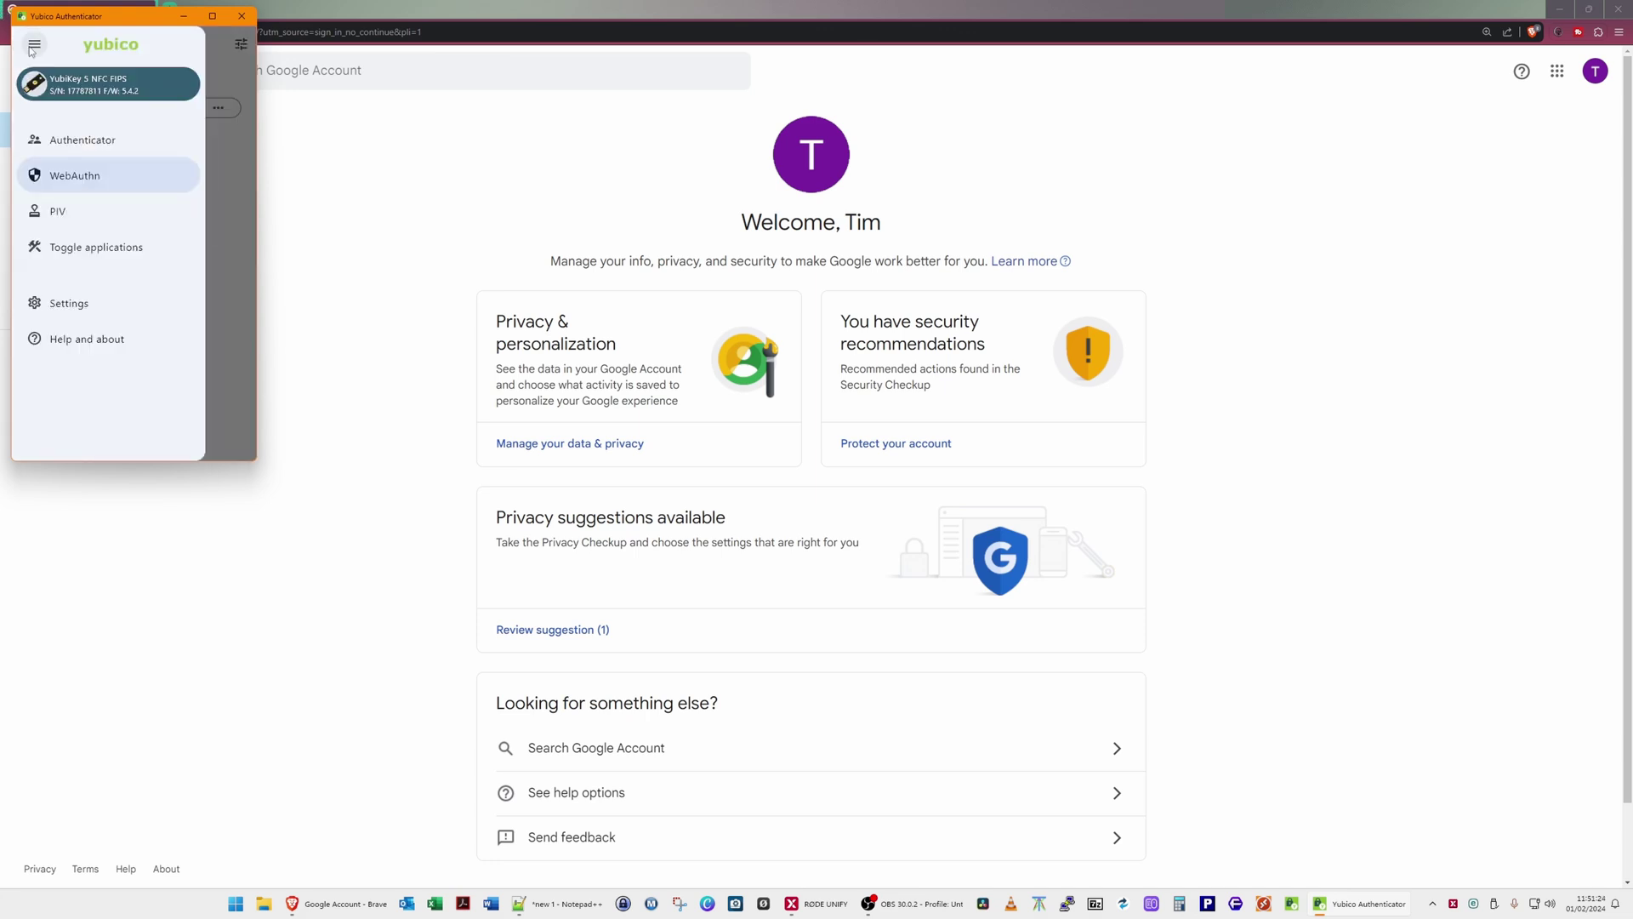
left_click(90, 144)
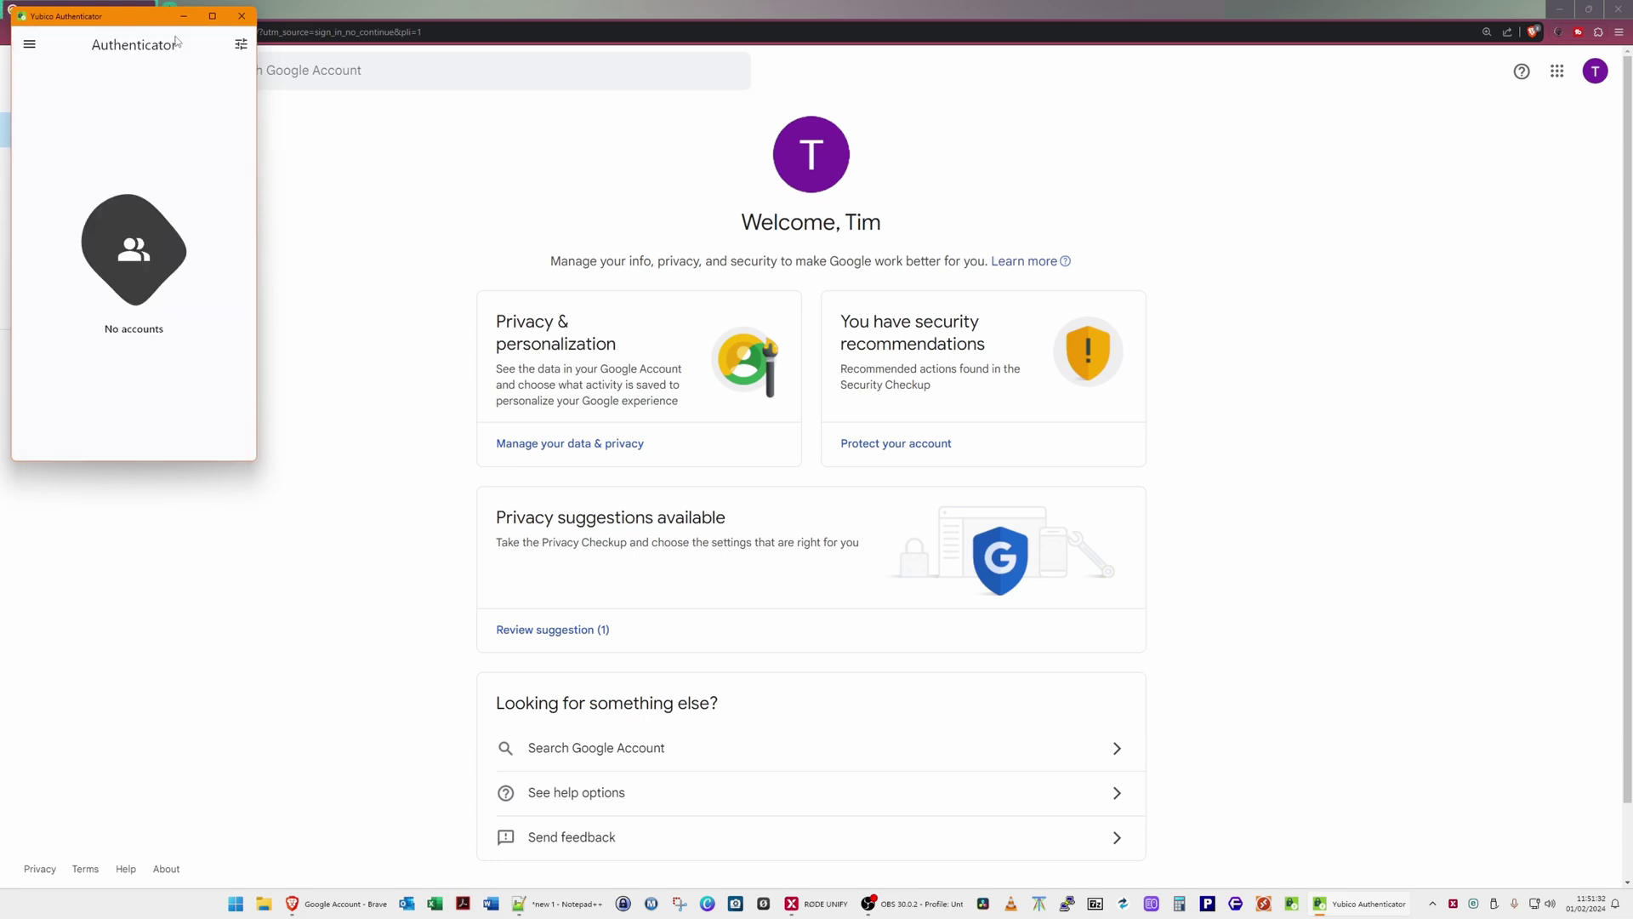